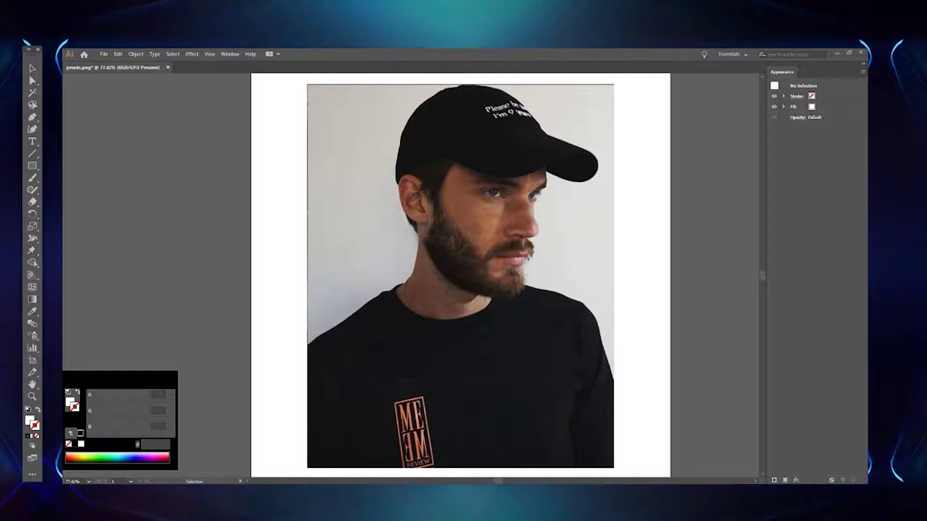
Start an unfilled Pen outline at the shirt's left edge and trace up the shoulder
scroll(285, 357, up, 5)
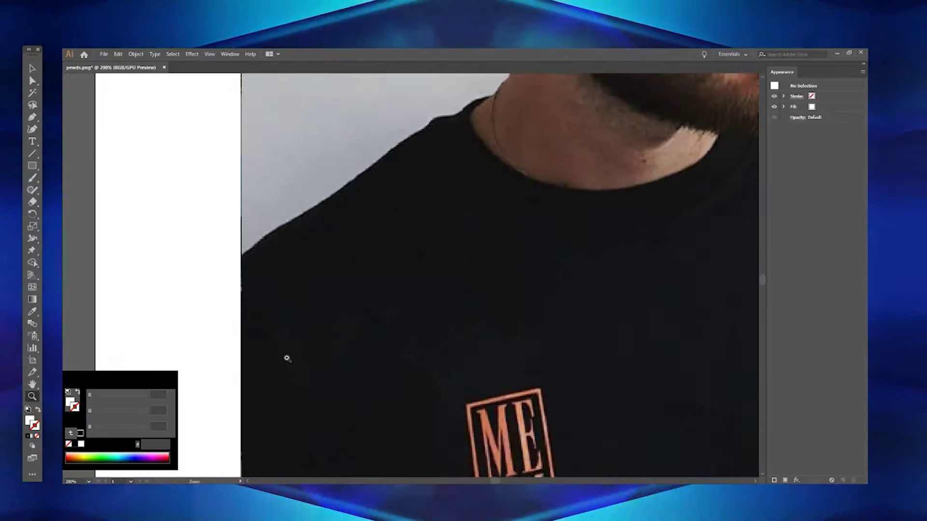
key(p)
click(242, 367)
click(267, 344)
click(291, 330)
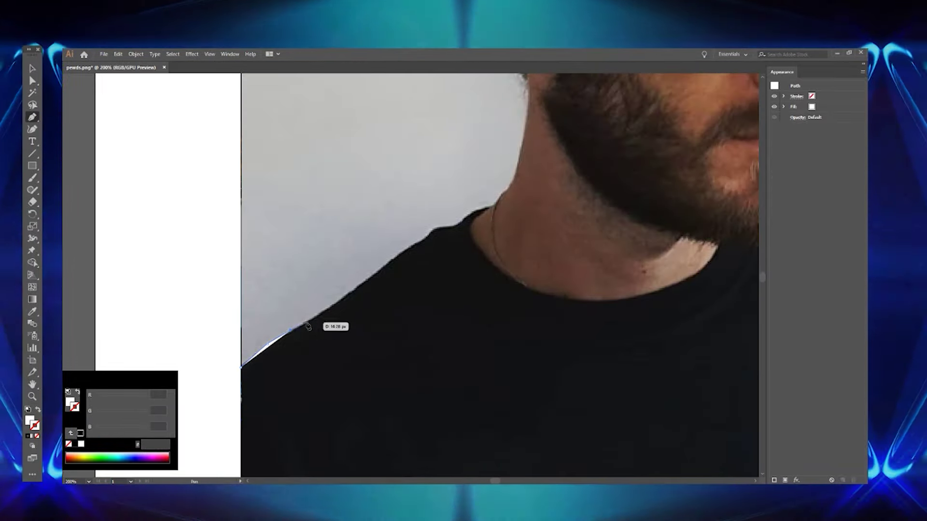
click(333, 304)
click(351, 293)
click(378, 271)
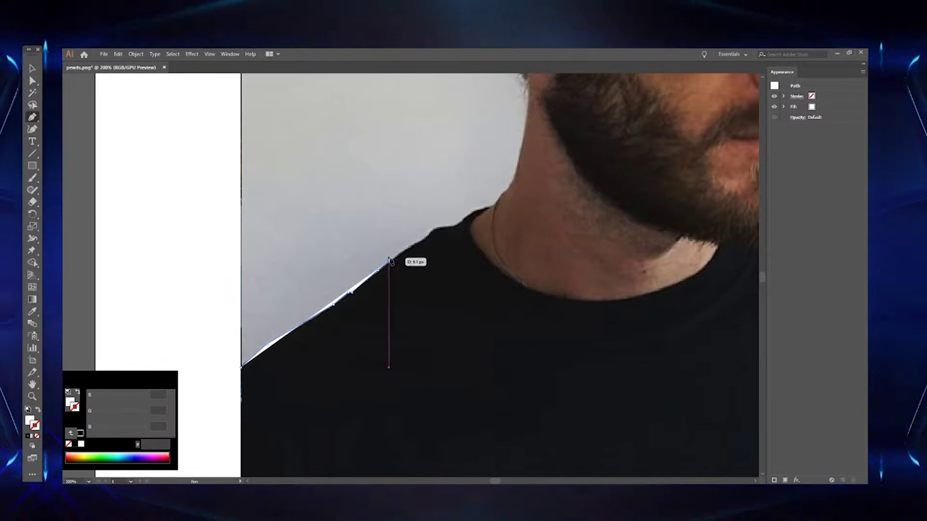
click(37, 436)
Continue the outline along the shoulder to the collar and down the curved neckline
click(400, 252)
click(428, 235)
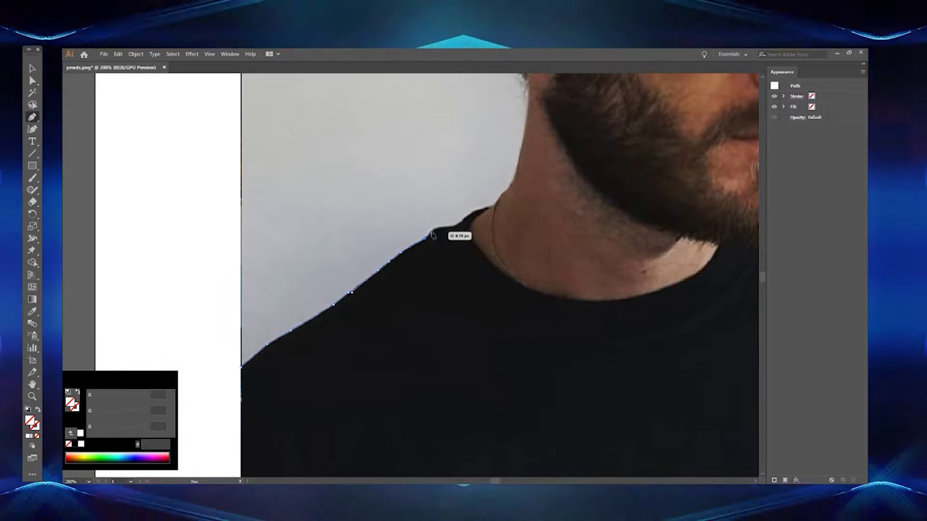
click(466, 216)
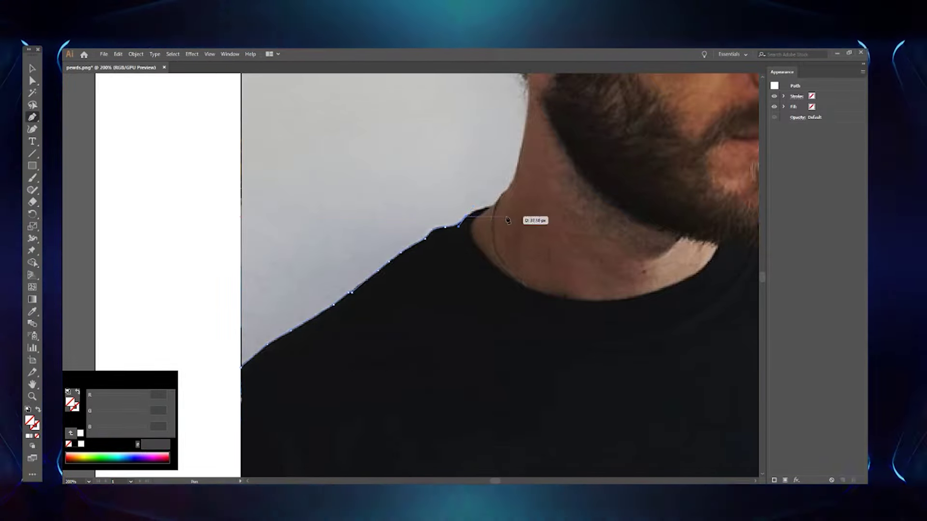
click(494, 206)
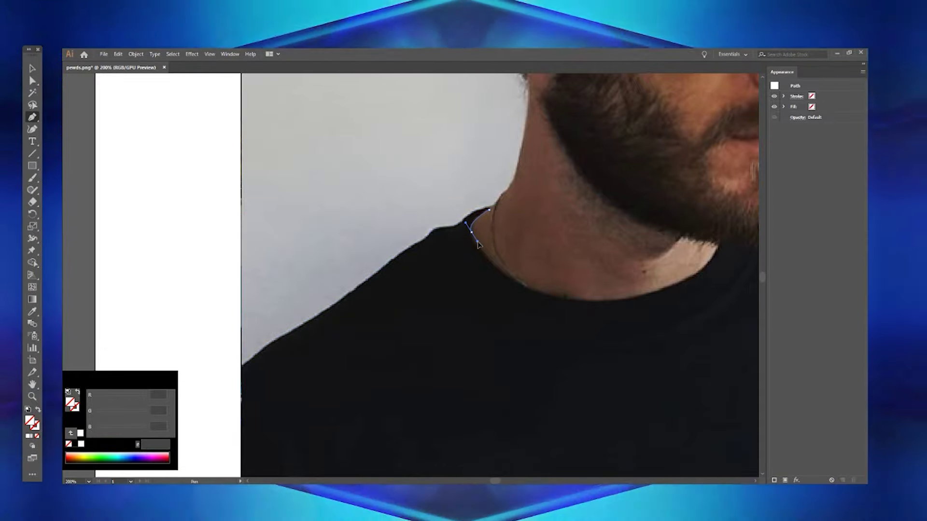
click(469, 223)
click(478, 241)
click(498, 267)
click(520, 286)
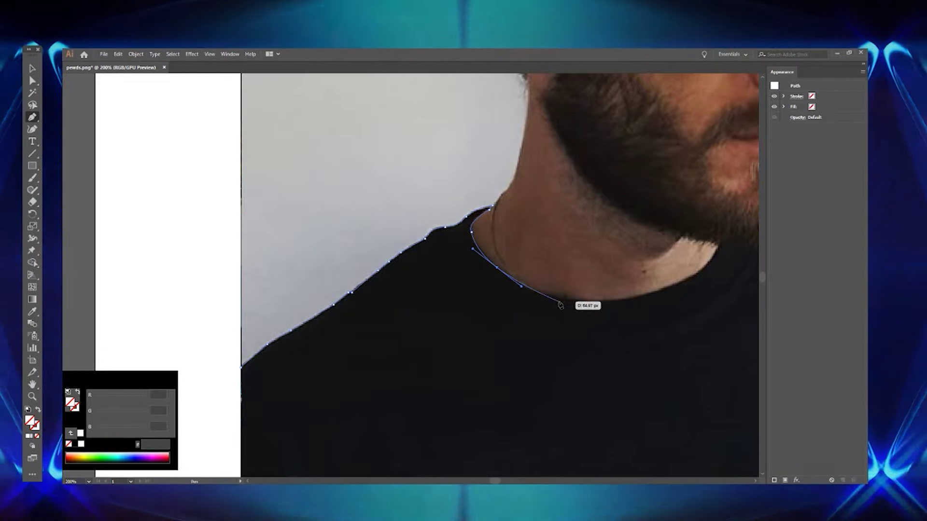
Curve the outline up the jaw, across the right shoulder and down the arm to the bottom edge
drag(625, 298, 657, 288)
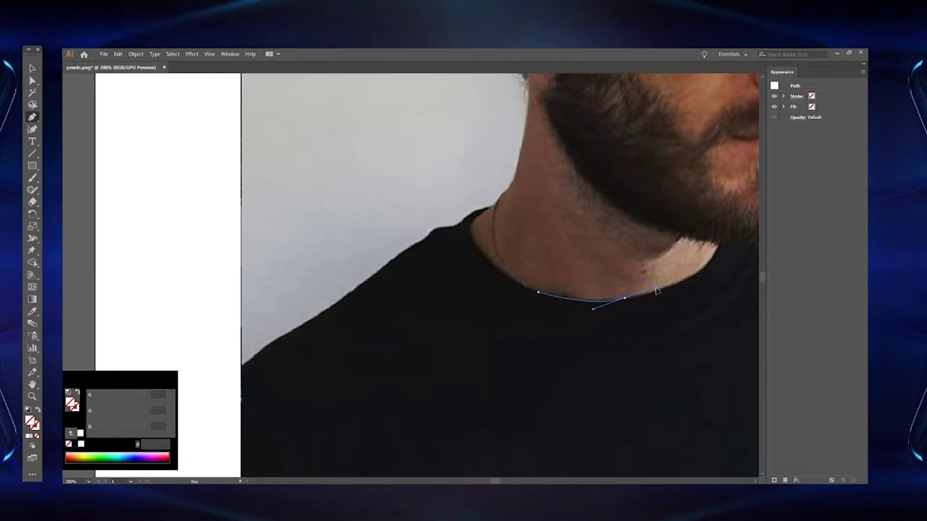
drag(495, 481, 504, 481)
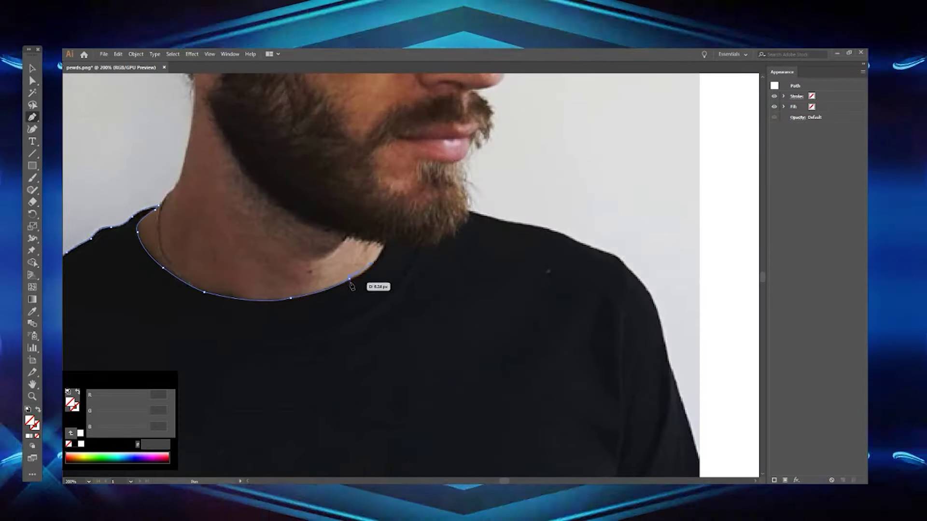
drag(349, 279, 389, 239)
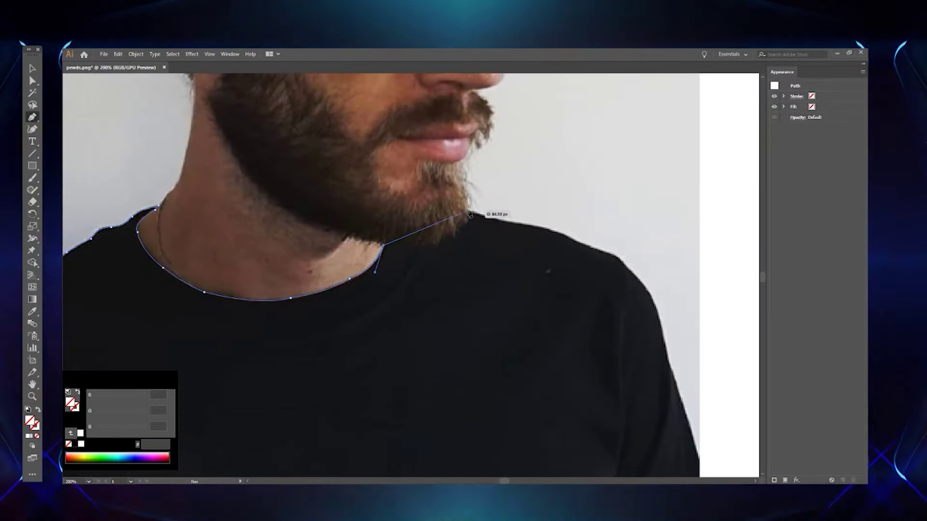
drag(468, 210, 462, 166)
mouse_move(505, 220)
mouse_down()
mouse_move(556, 230)
mouse_move(629, 272)
mouse_up()
drag(663, 329, 674, 366)
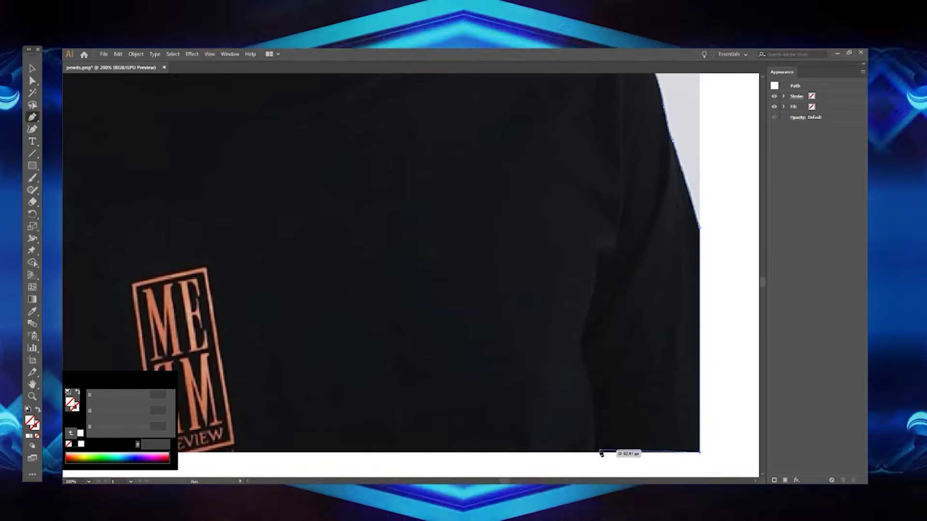
drag(674, 366, 460, 451)
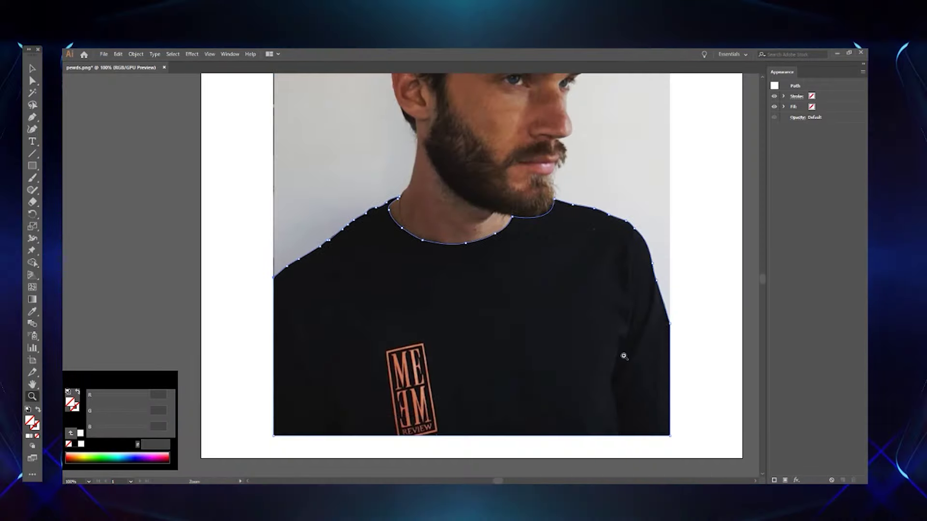
Paste the shirt outline in front and fill it with the shirt's dark photo colour
key(v)
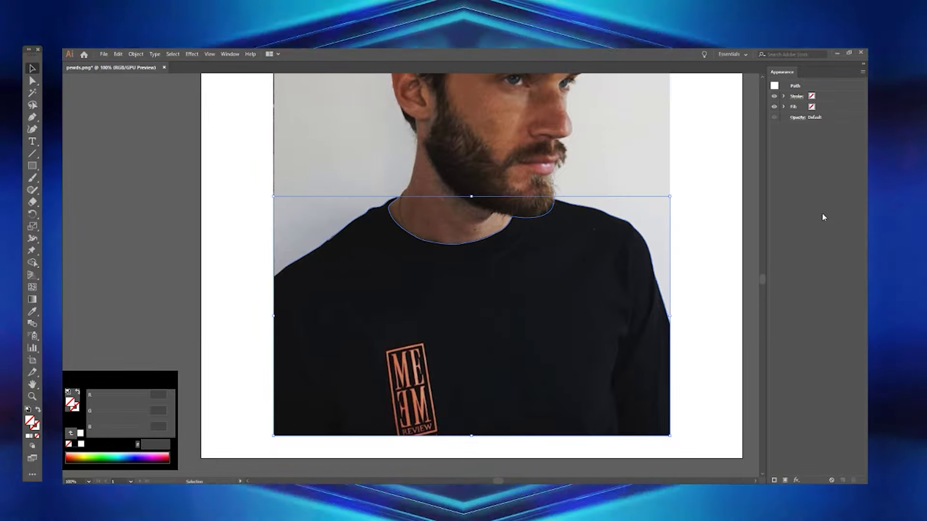
key(ctrl+x)
key(ctrl+f)
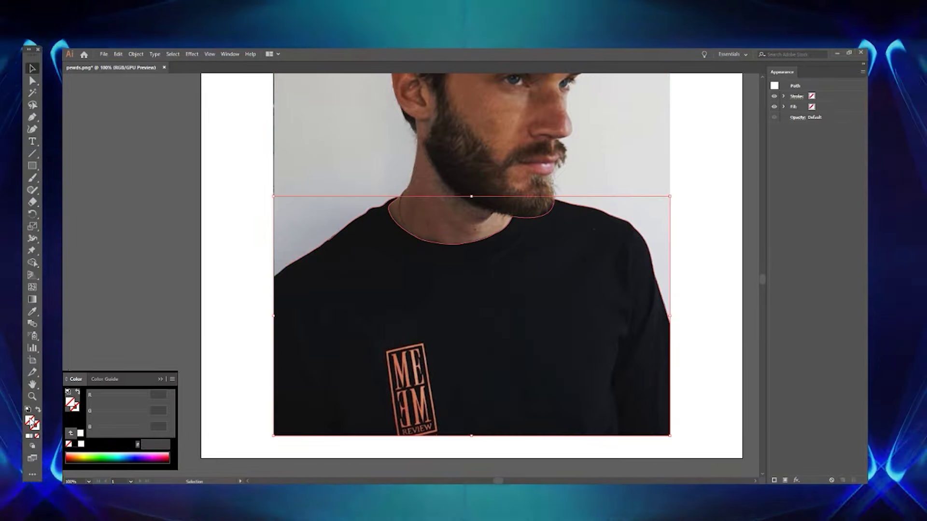
key(i)
click(571, 338)
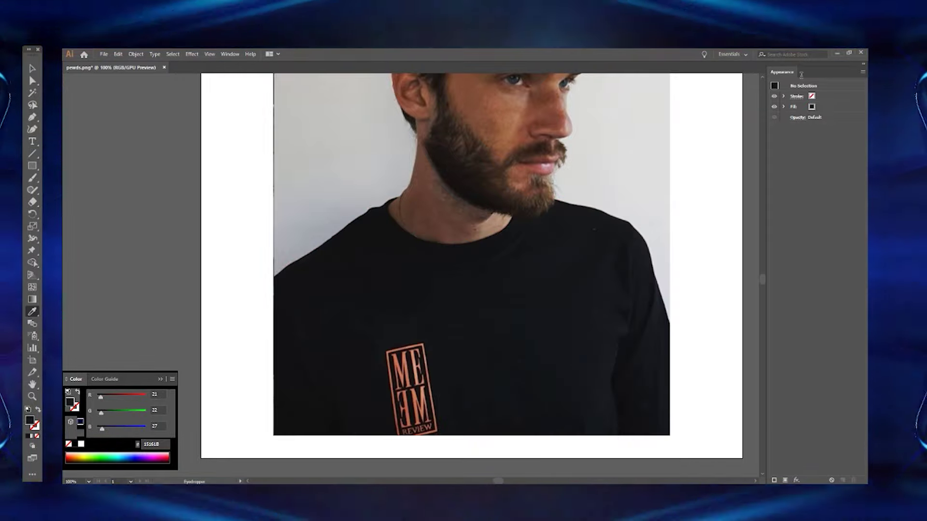
Draw a curved fold shape down the right sleeve to the shirt's bottom edge
key(ctrl+plus)
key(p)
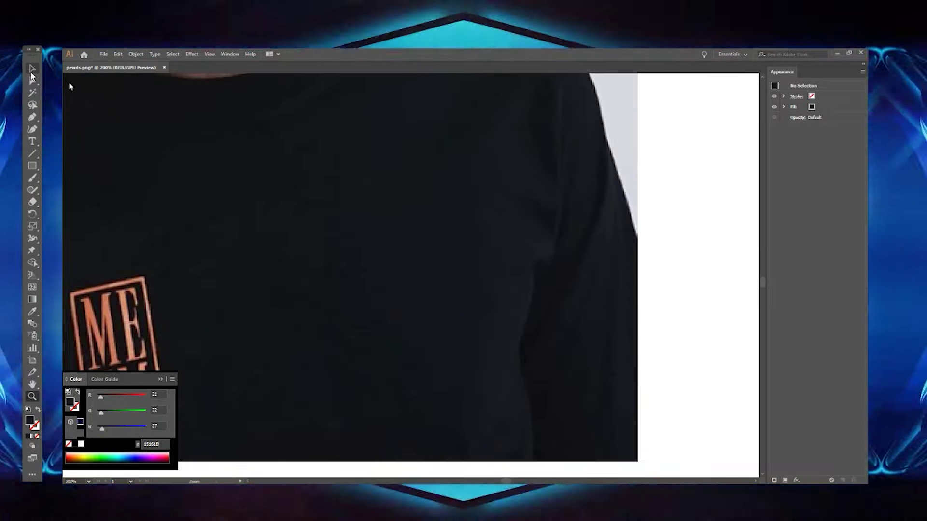
click(541, 272)
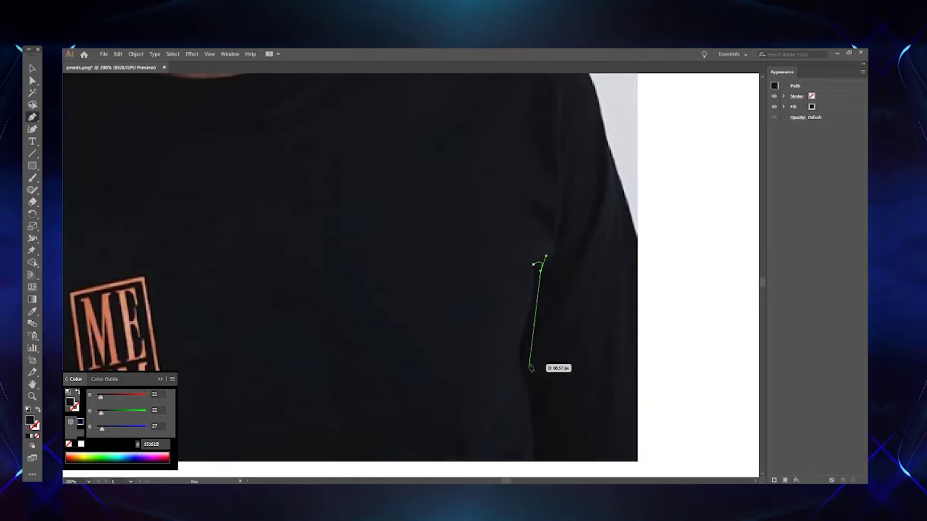
mouse_move(530, 365)
mouse_down()
mouse_move(515, 391)
mouse_move(527, 378)
mouse_move(541, 427)
mouse_up()
scroll(541, 427, down, 3)
click(543, 386)
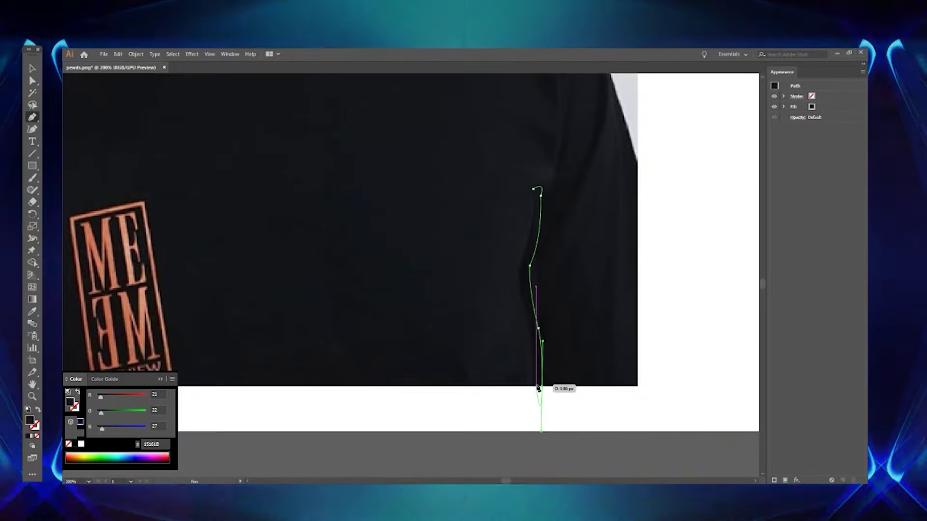
drag(522, 297, 525, 304)
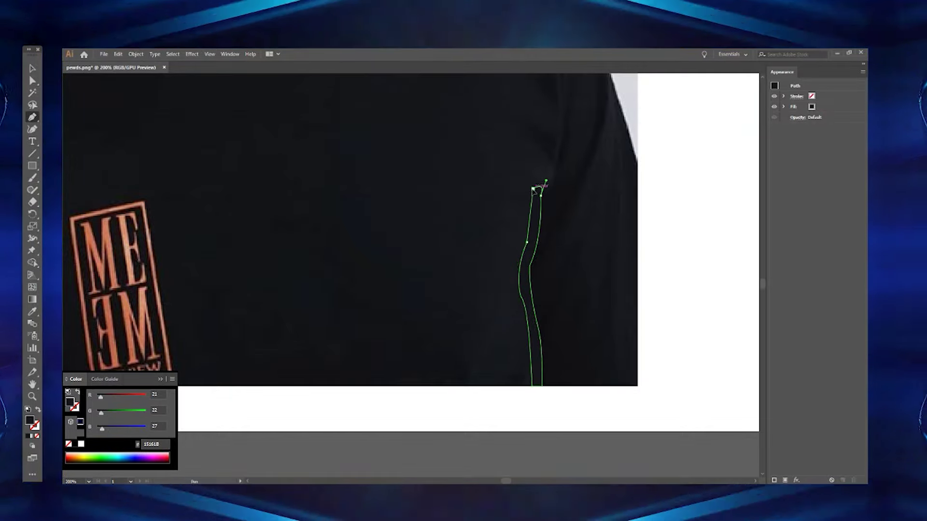
scroll(342, 338, up, 3)
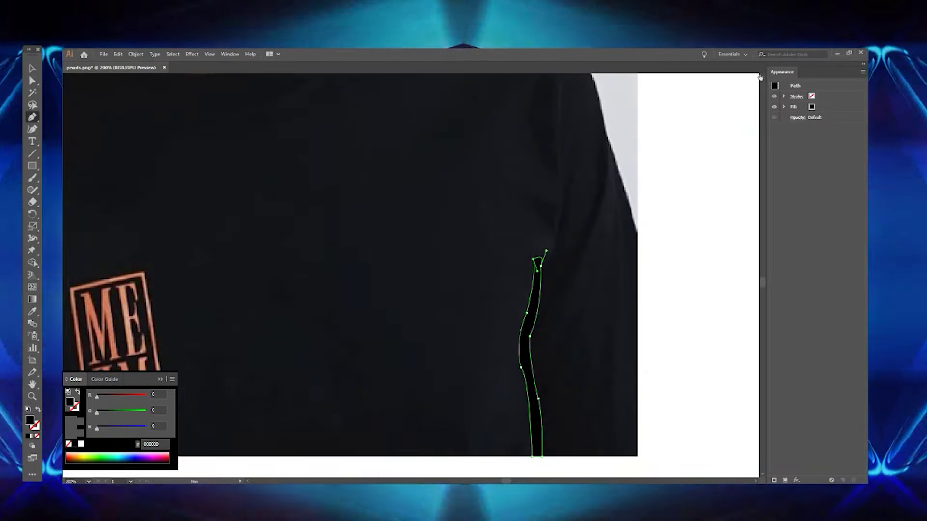
key(ctrl+shift+a)
Draw a trial box over the logo, sample the logo's orange, then delete it
scroll(418, 425, left, 5)
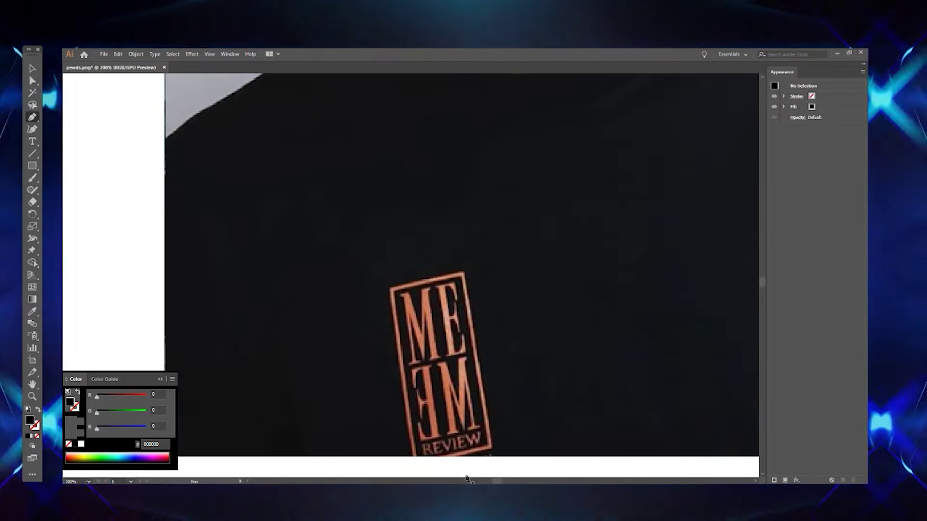
click(492, 447)
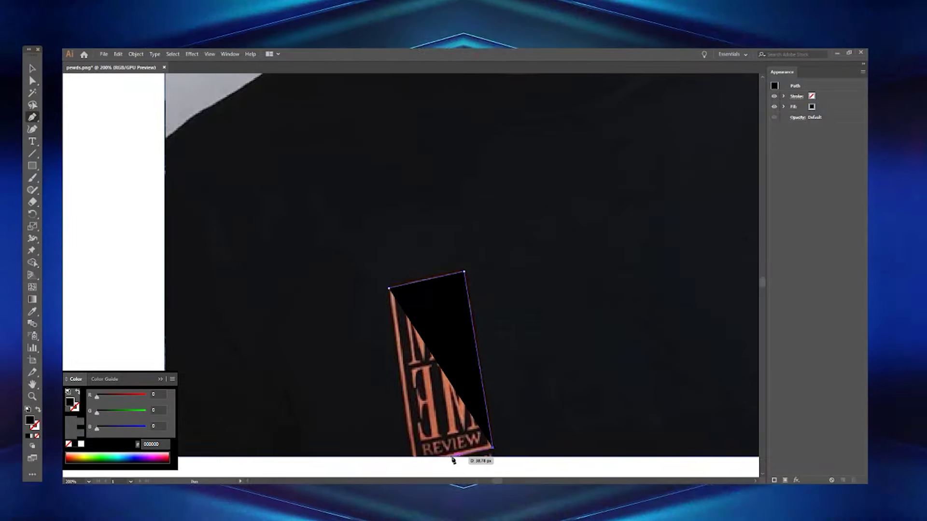
click(415, 465)
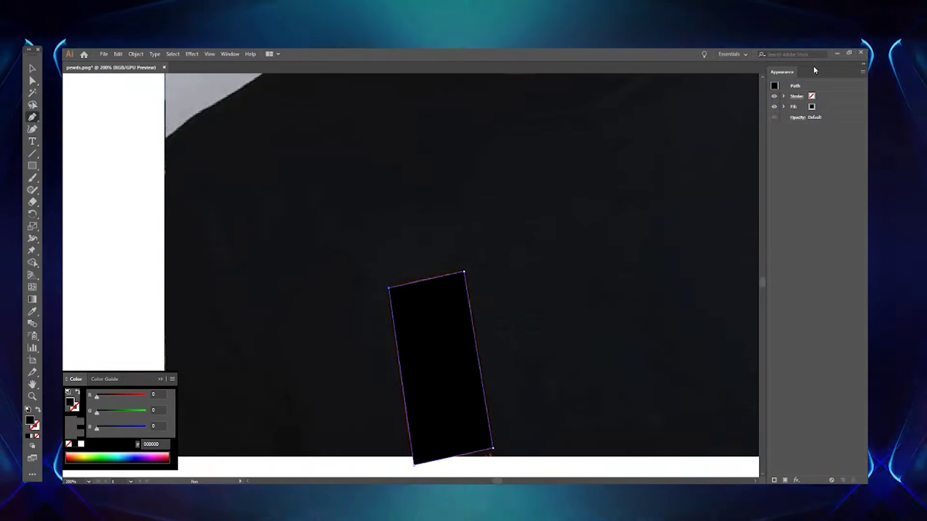
key(i)
click(419, 332)
key(Delete)
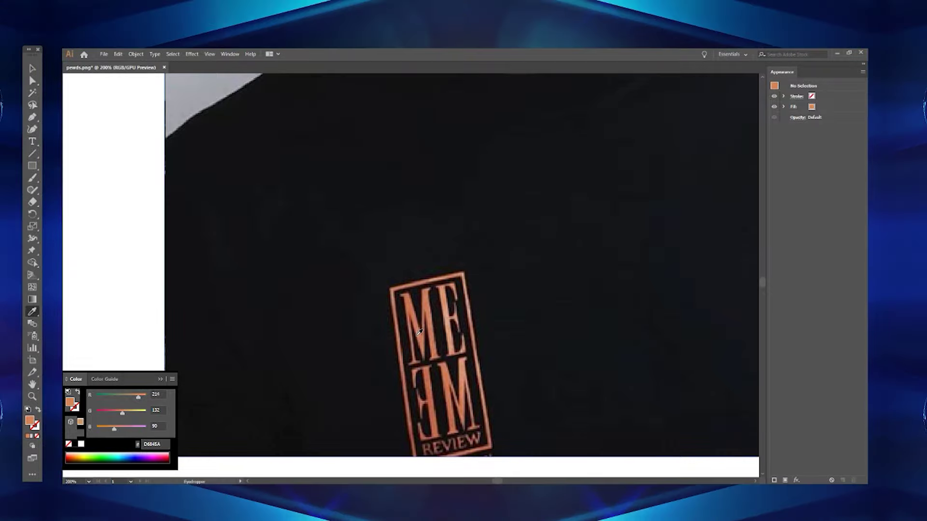
Redraw the logo box in the shirt's dark colour, delete it, and zoom in on the logo
key(p)
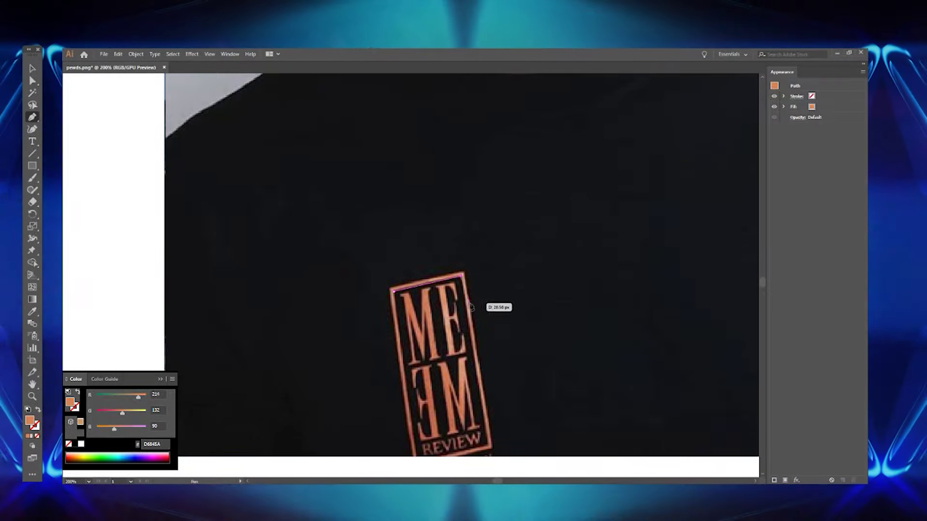
click(489, 447)
click(419, 463)
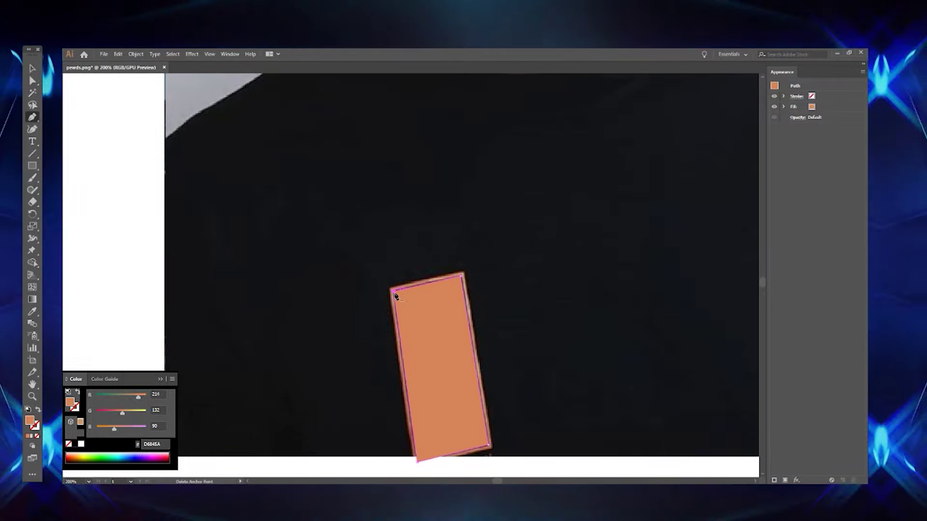
key(i)
click(373, 342)
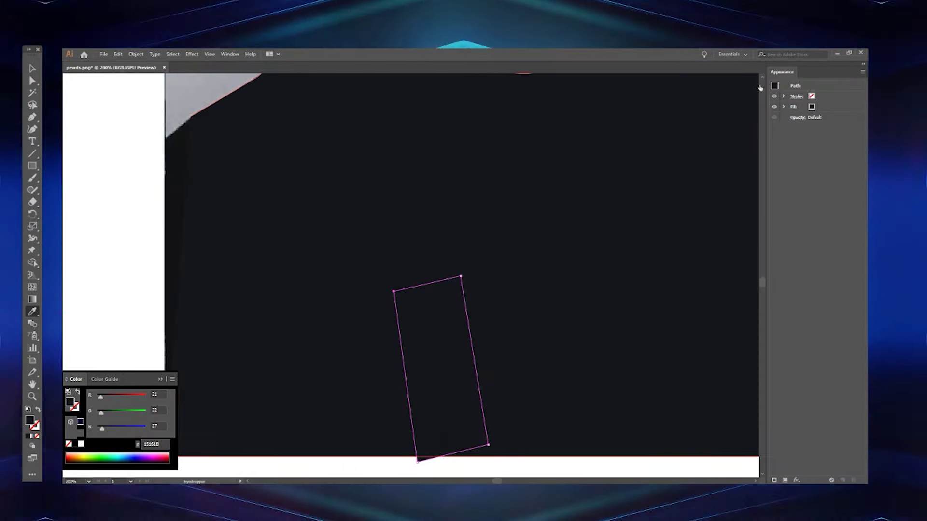
key(Delete)
key(p)
key(z)
click(377, 372)
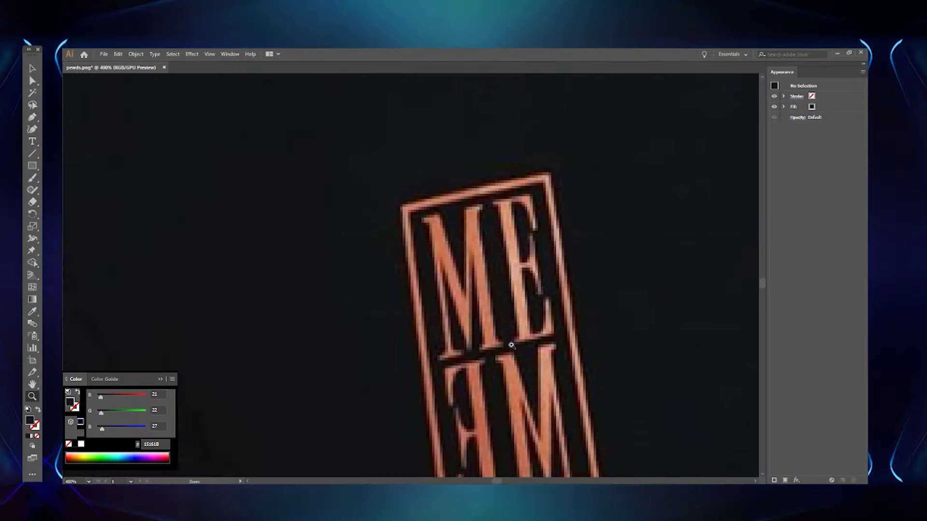
Trace a closed, unfilled outline around the top-row M, undoing misplaced anchors
click(461, 352)
key(slash)
click(443, 270)
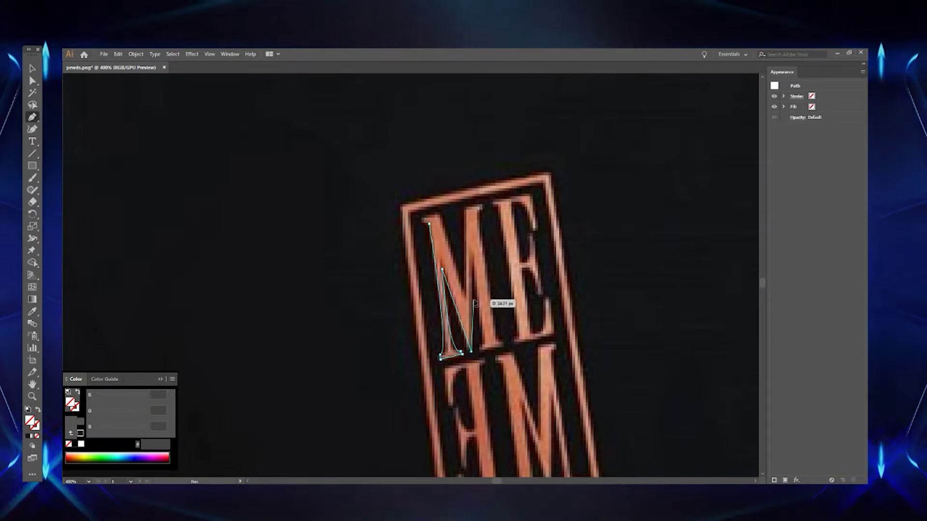
click(471, 263)
click(482, 347)
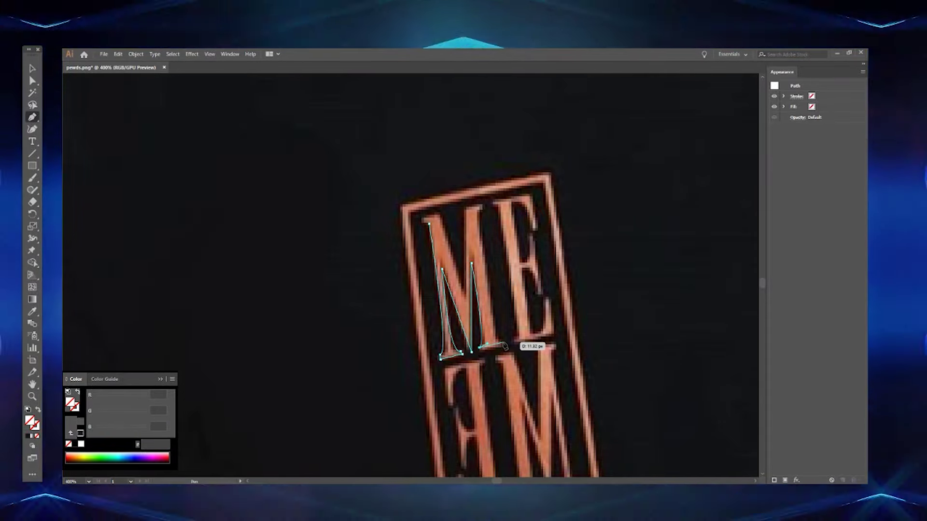
key(ctrl+z)
key(ctrl+z)
key(ctrl+z)
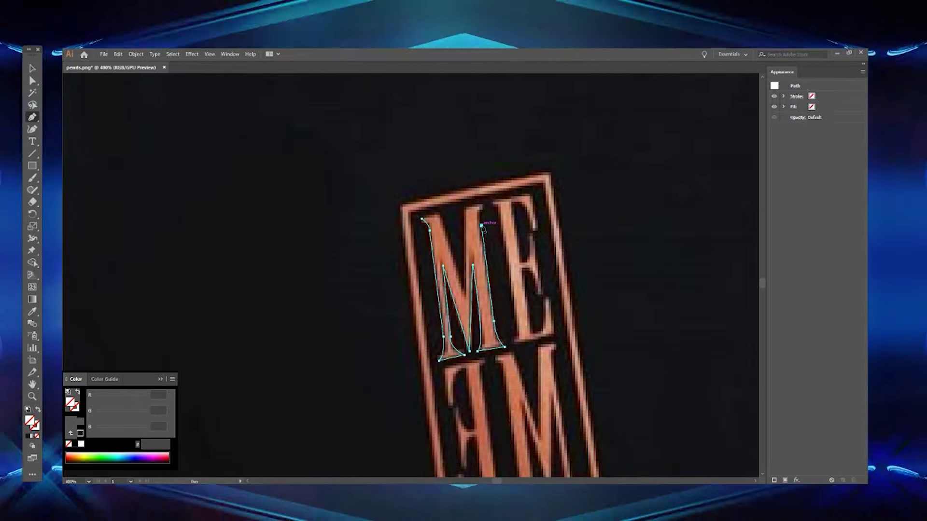
click(483, 205)
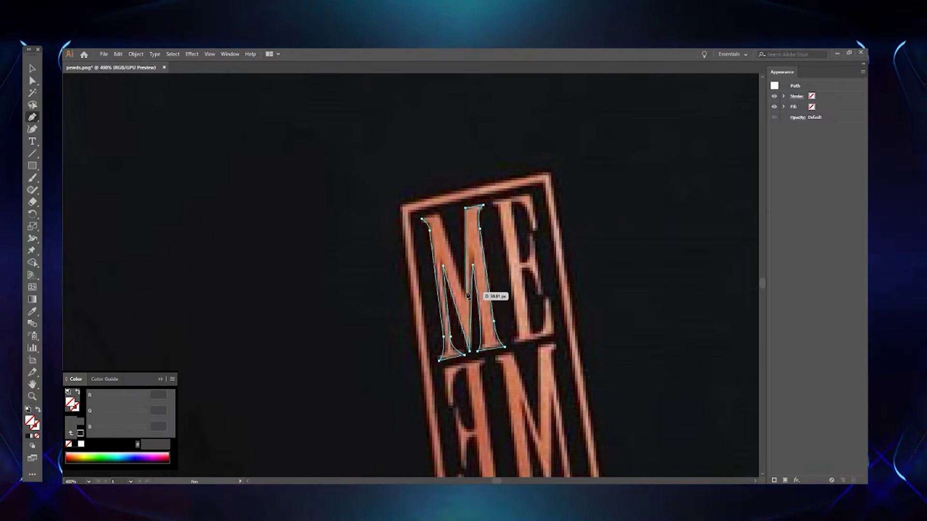
click(421, 221)
Trace a closed outline around the top-row E beside the M
click(491, 204)
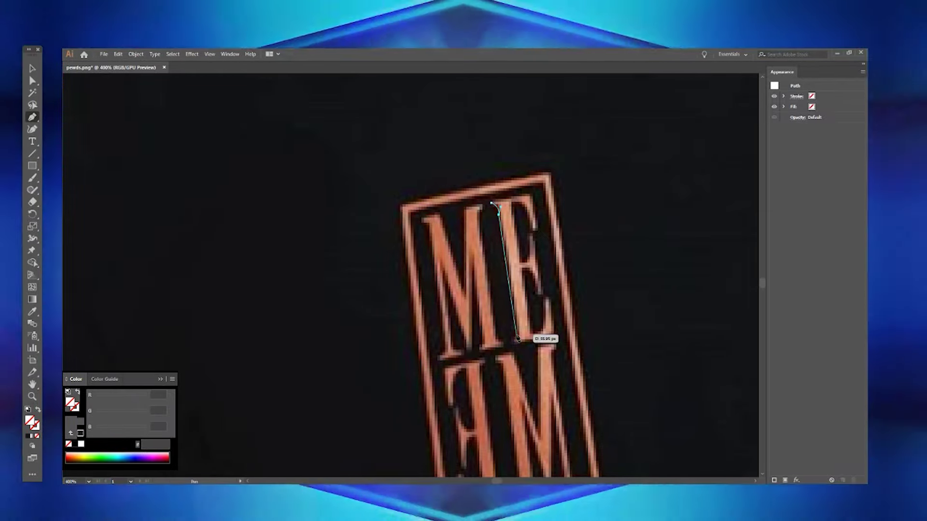
drag(499, 211, 493, 223)
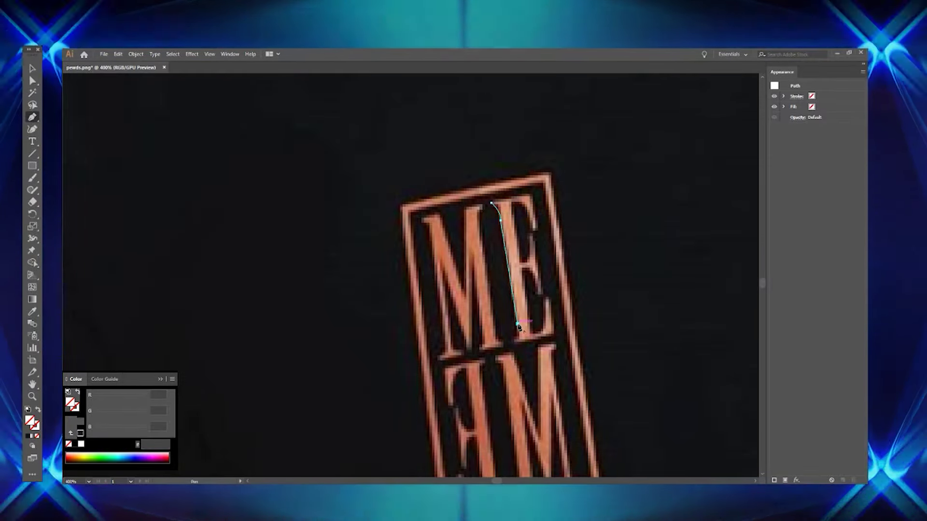
drag(525, 348, 516, 341)
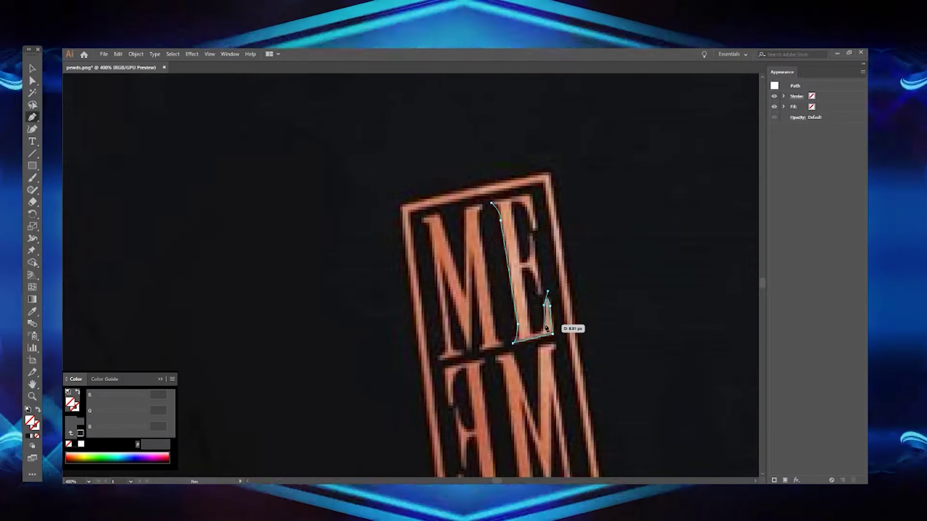
click(538, 294)
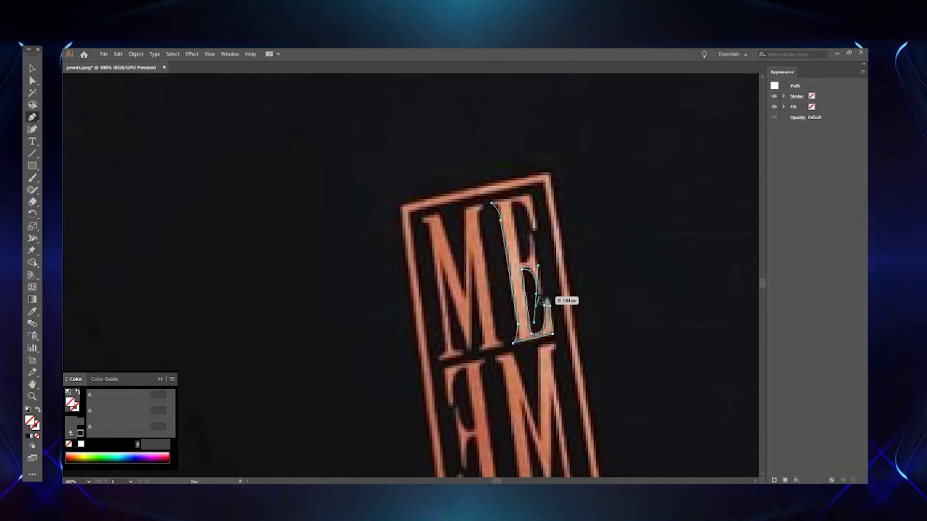
click(522, 268)
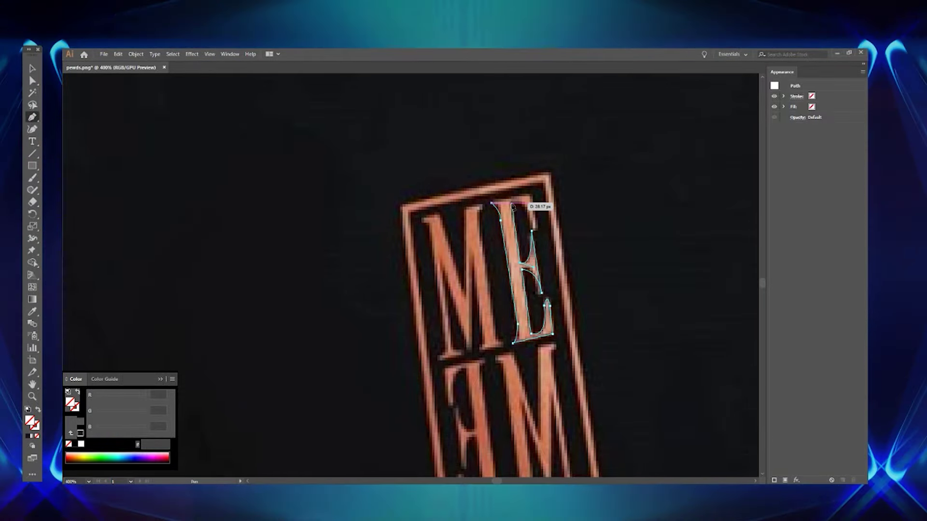
mouse_move(535, 231)
mouse_down()
mouse_move(541, 266)
mouse_move(540, 234)
mouse_up()
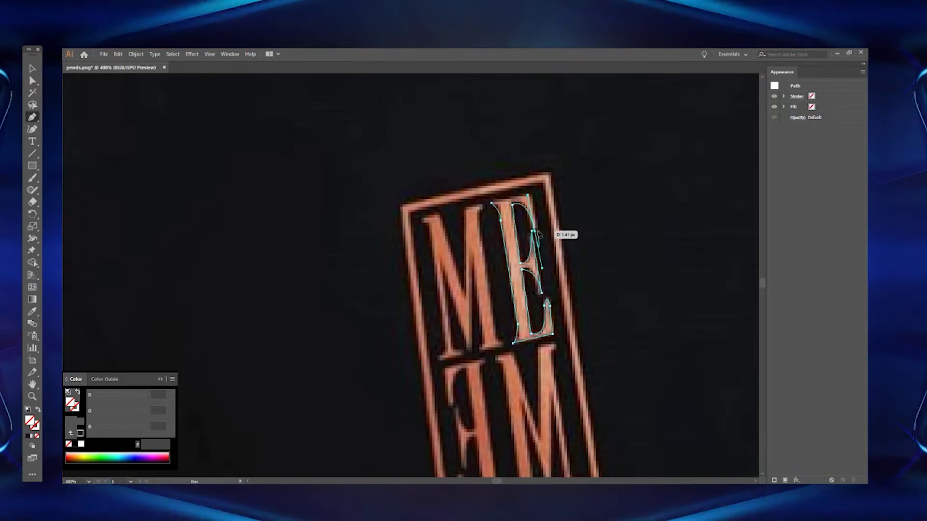
click(491, 202)
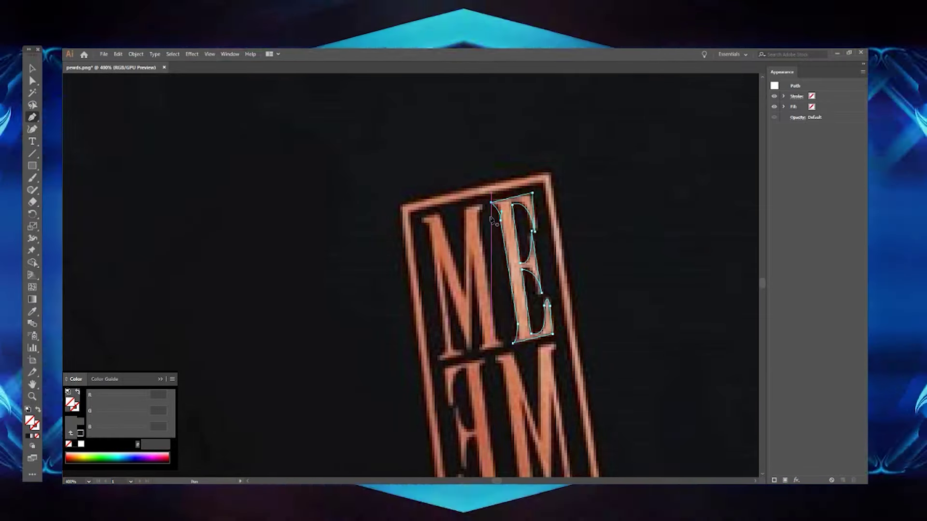
scroll(502, 241, down, 3)
Trace a closed outline around the second-row M
click(491, 276)
drag(502, 293, 503, 295)
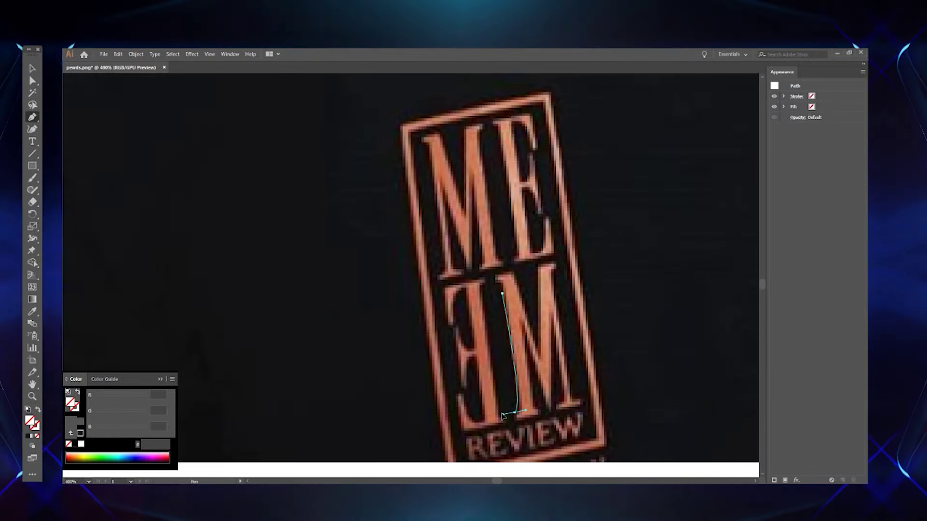
drag(502, 415, 506, 301)
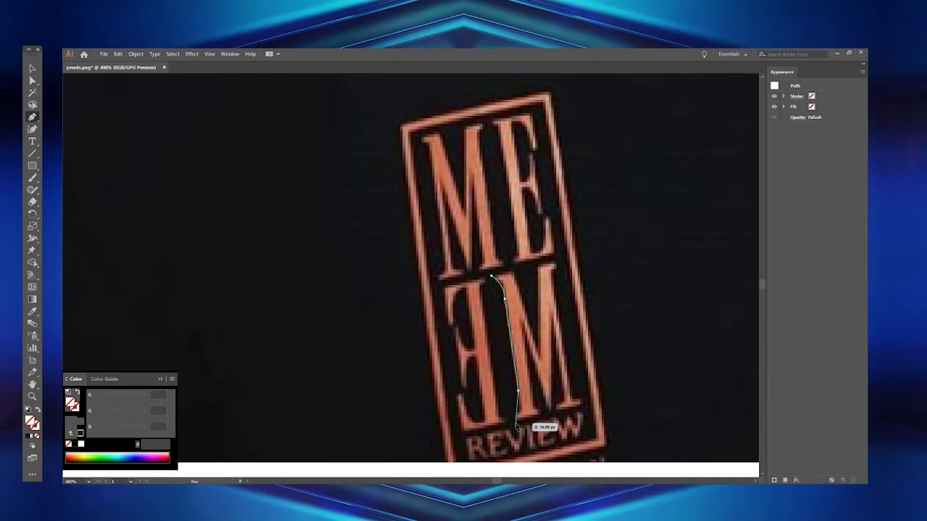
mouse_move(516, 427)
mouse_down()
mouse_move(509, 420)
mouse_move(545, 418)
mouse_move(546, 338)
mouse_up()
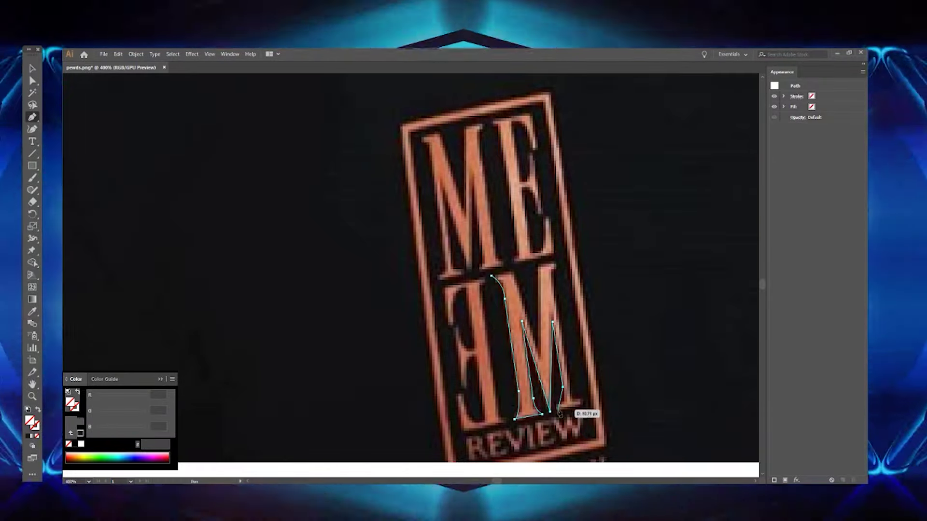
drag(554, 286, 558, 266)
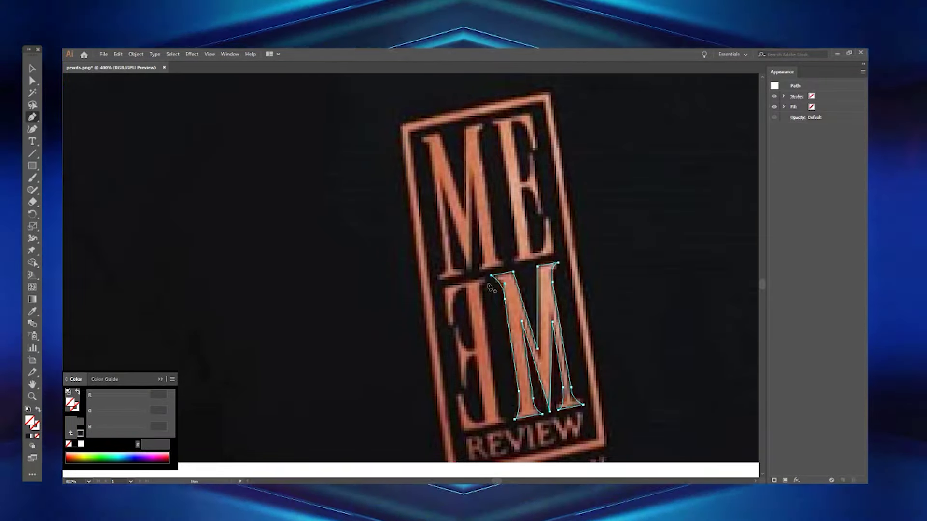
click(491, 276)
Trace the curved outline of the mirrored second-row E
drag(482, 298, 487, 290)
click(495, 395)
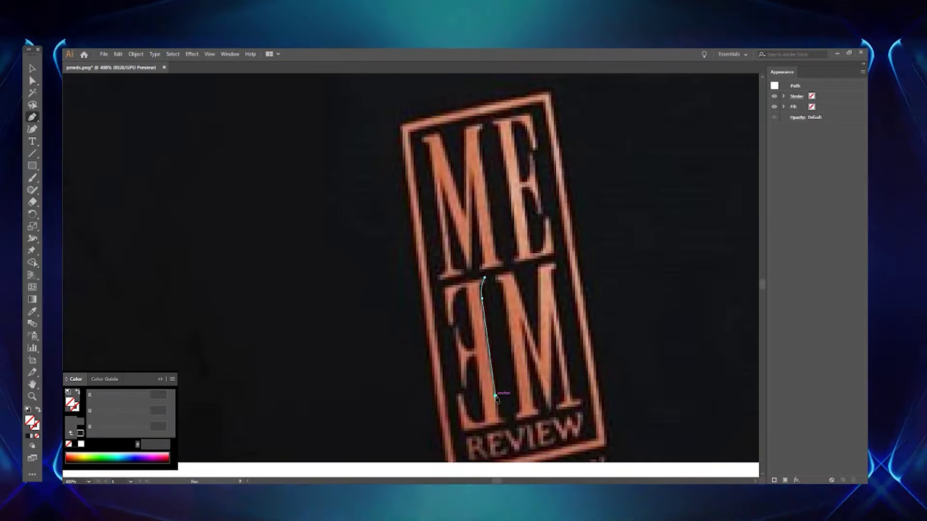
drag(509, 423, 512, 434)
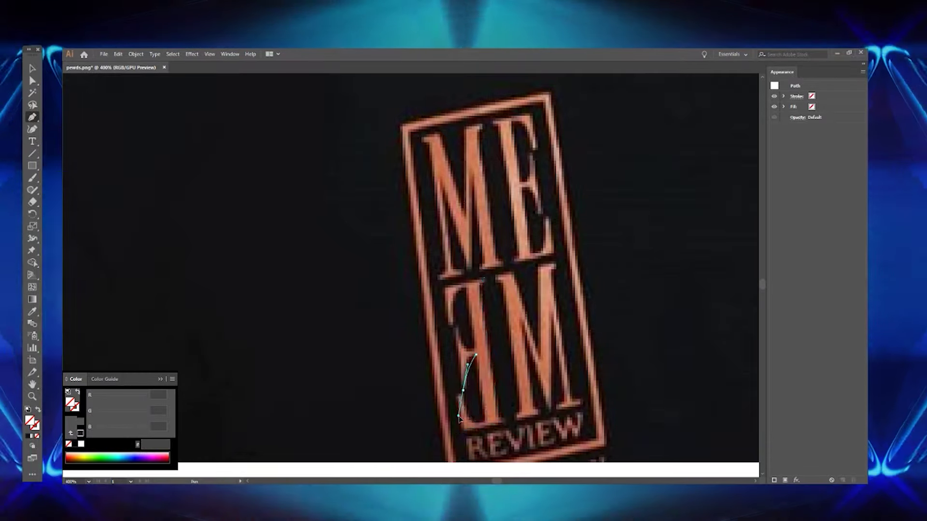
drag(463, 390, 445, 293)
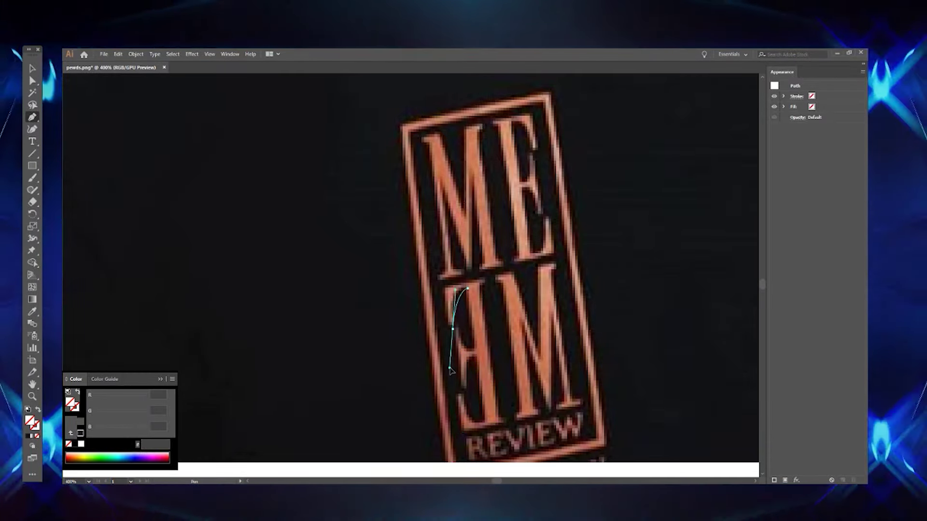
click(485, 278)
scroll(483, 299, down, 3)
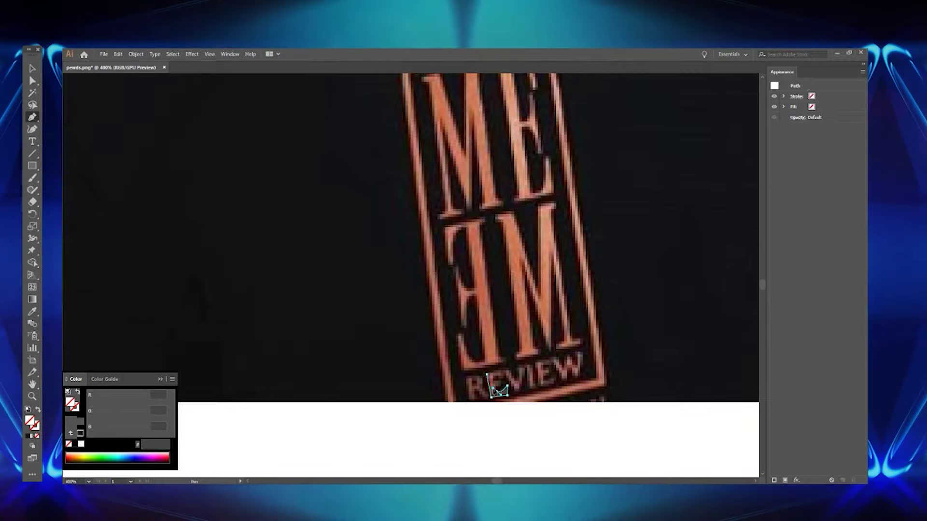
Zoom in on REVIEW and outline its E and V letters
key(z)
click(502, 386)
click(502, 387)
click(502, 387)
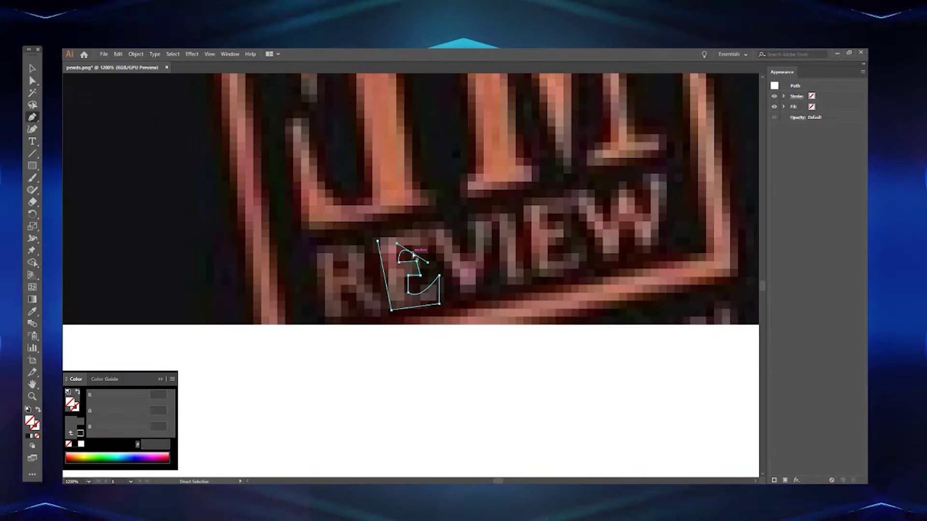
drag(409, 244, 426, 251)
key(Escape)
click(425, 228)
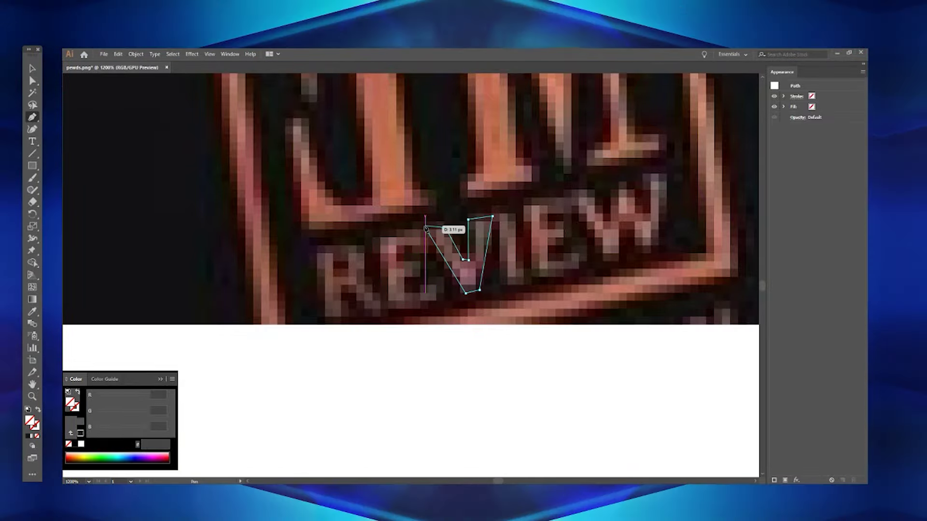
click(425, 229)
ctrl+click(454, 223)
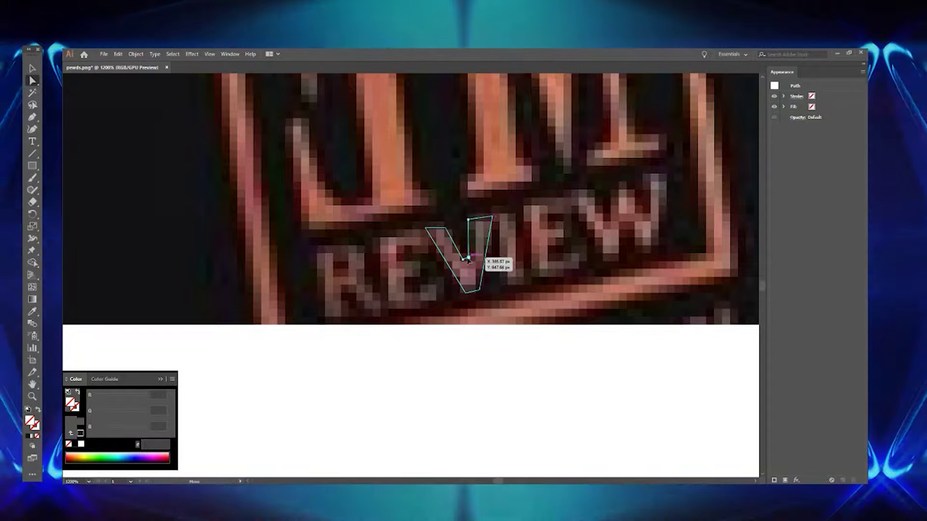
ctrl+click(470, 261)
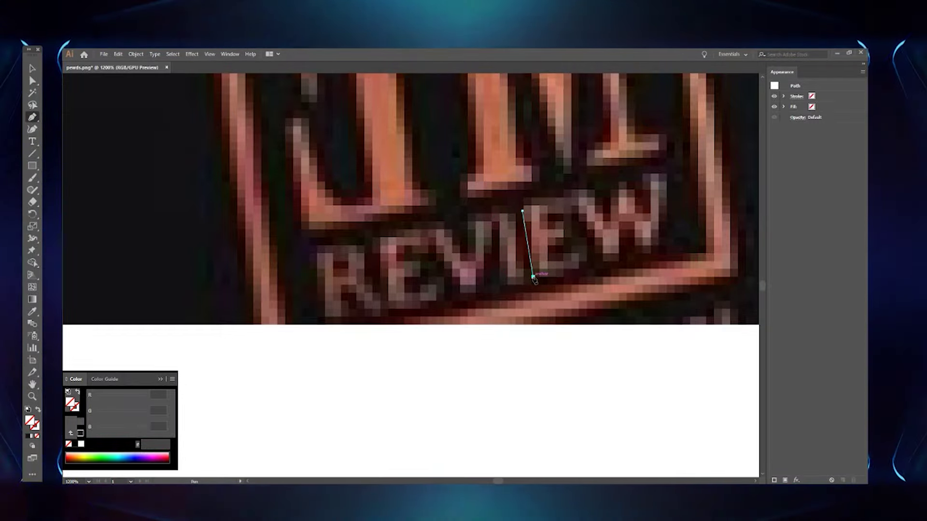
Outline the second E and the W of REVIEW
click(580, 269)
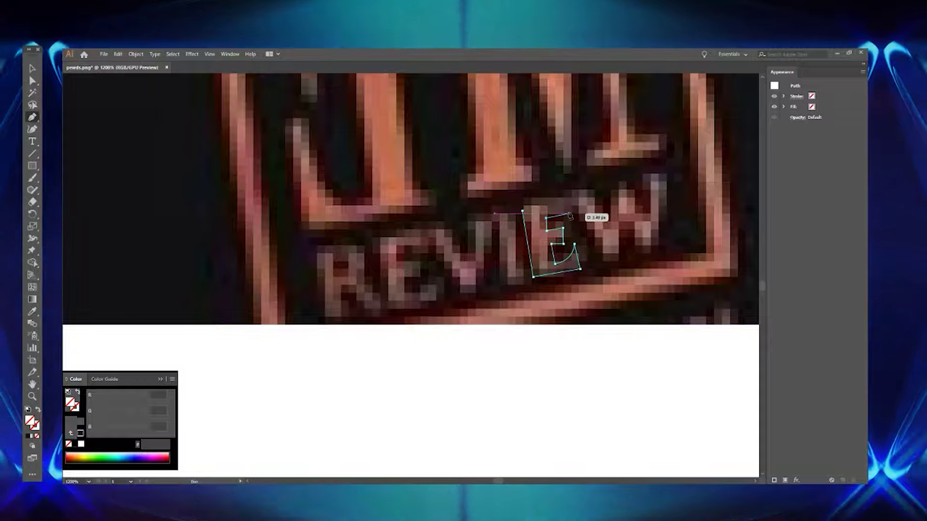
click(566, 195)
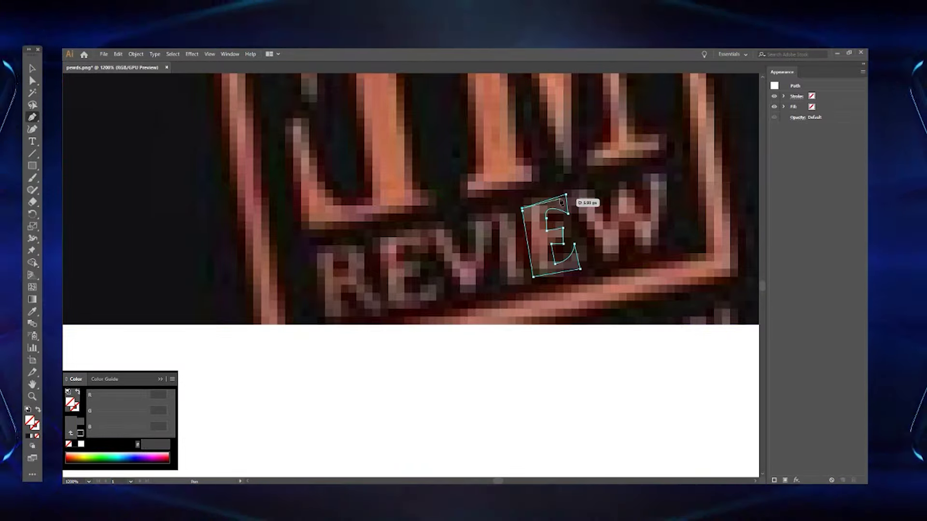
click(521, 209)
click(573, 197)
click(606, 264)
scroll(639, 263, right, 5)
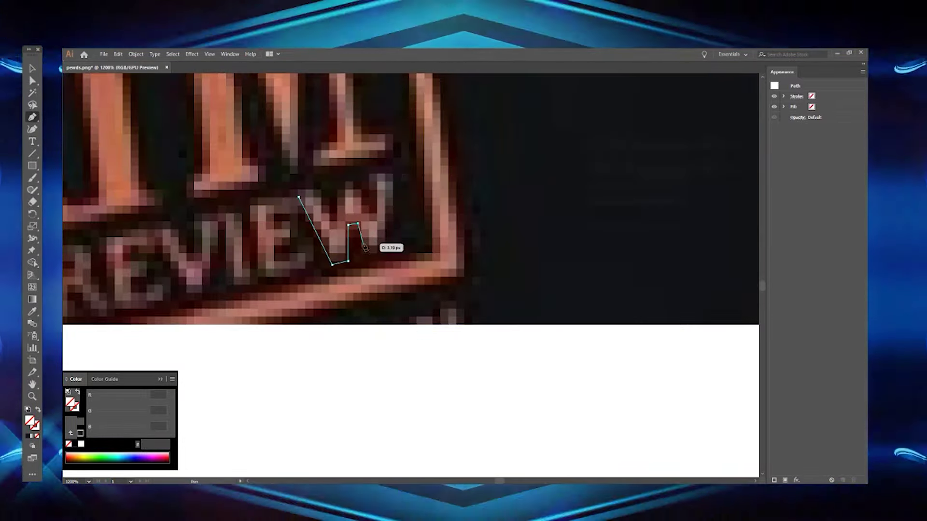
click(336, 214)
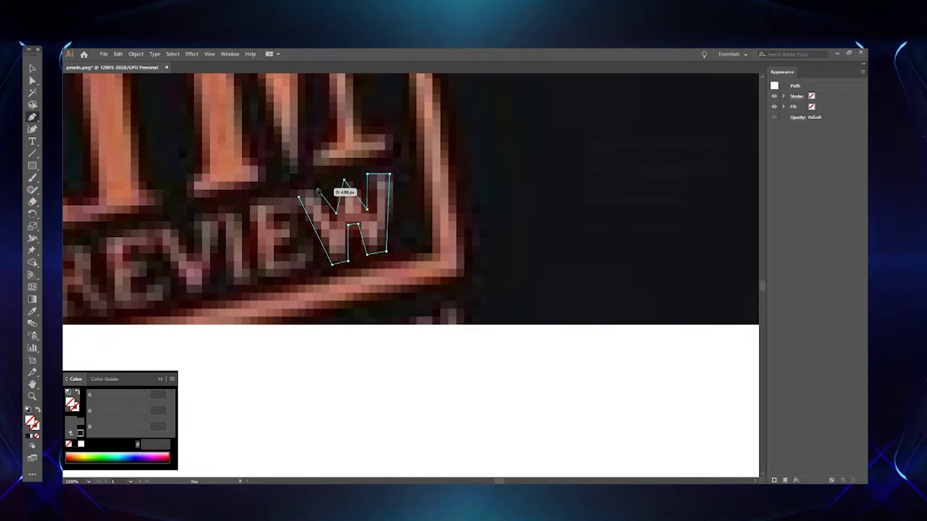
Zoom back out and marquee-select the traced lower logo outlines
key(ctrl+minus)
key(ctrl+minus)
key(ctrl+minus)
key(v)
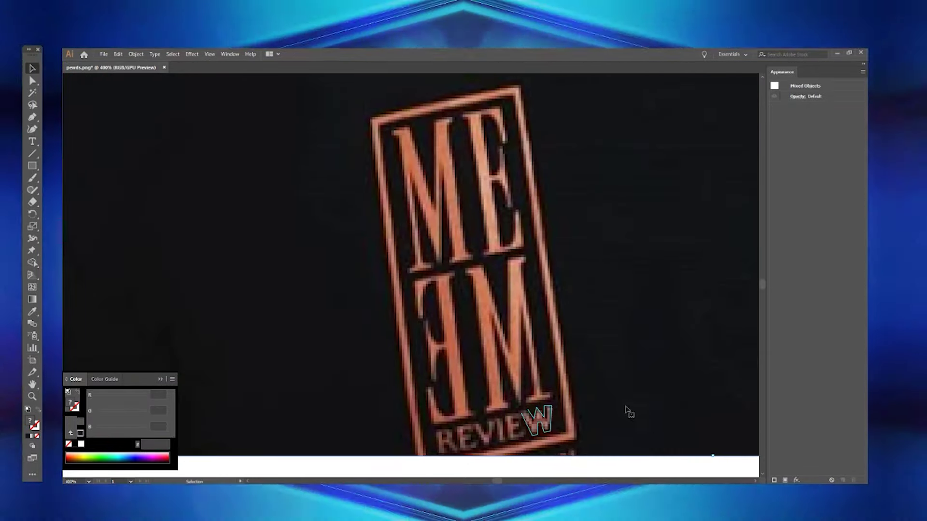
drag(550, 447, 444, 209)
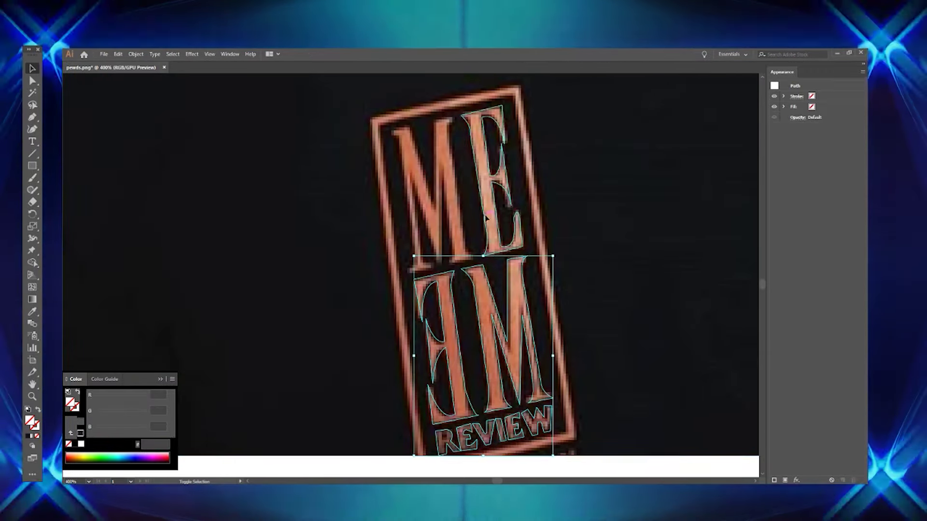
key(i)
click(444, 208)
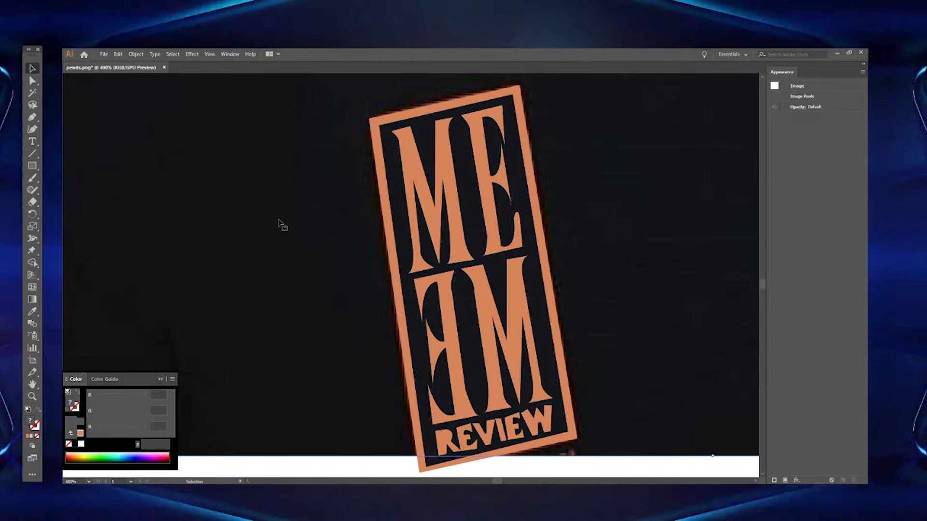
Zoom to the neck and draw an unfilled necklace path down and back up the chain
key(z)
alt+click(596, 231)
scroll(596, 230, left, 3)
scroll(596, 231, down, 3)
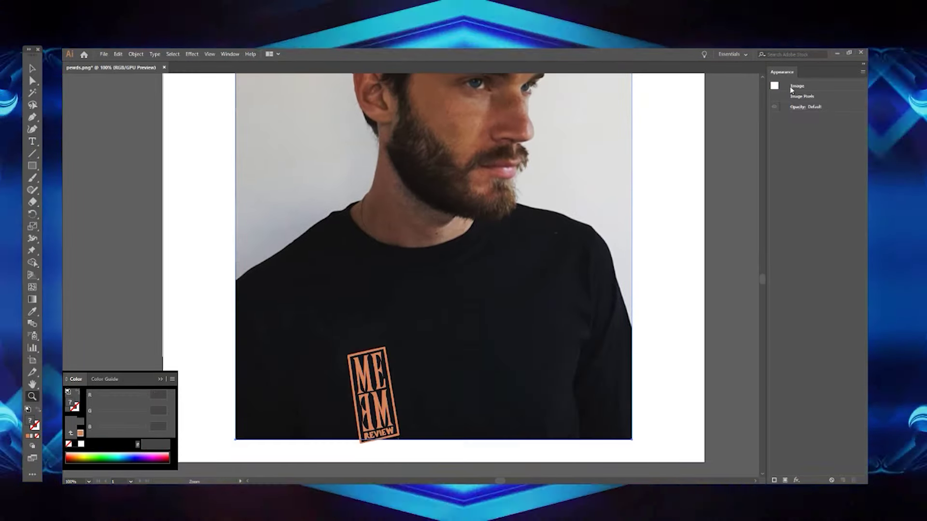
scroll(376, 254, up, 3)
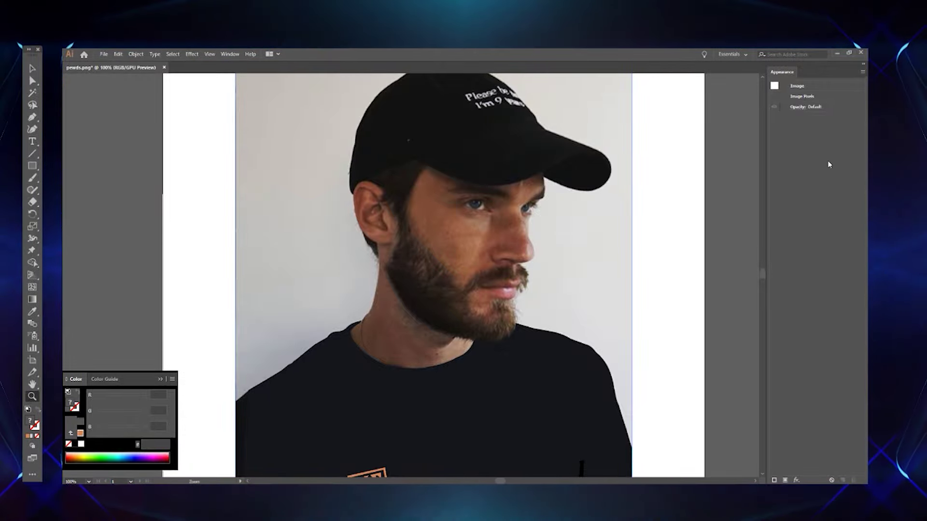
drag(345, 317, 391, 265)
key(p)
click(425, 214)
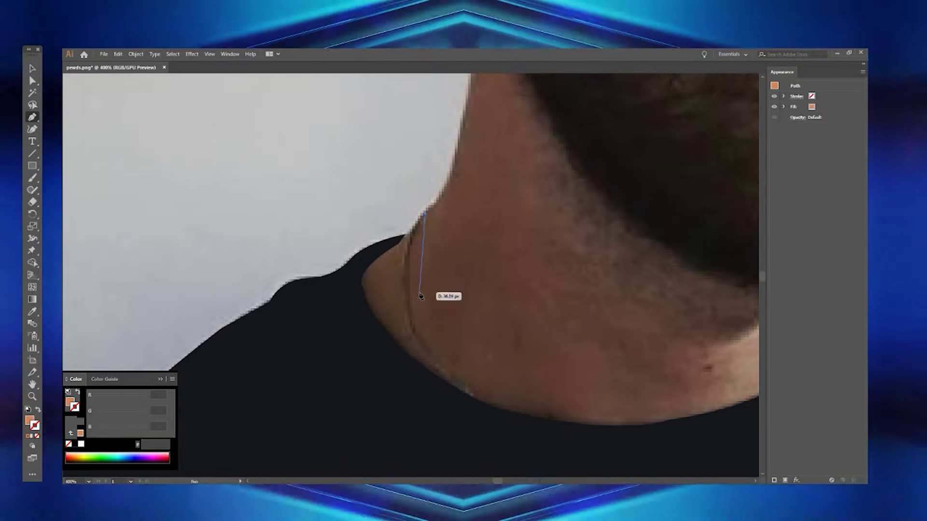
drag(409, 305, 419, 358)
click(37, 436)
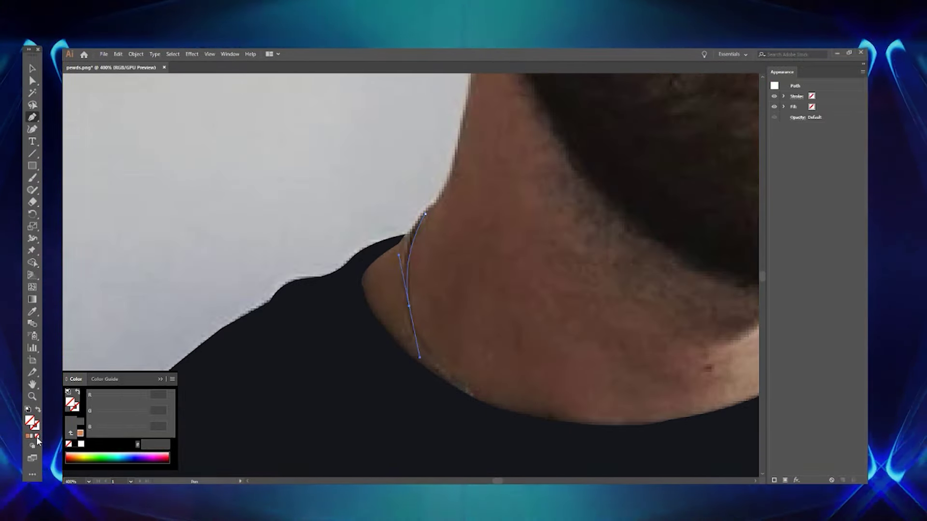
mouse_move(484, 403)
mouse_down()
mouse_move(414, 362)
mouse_move(421, 342)
mouse_move(392, 283)
mouse_up()
mouse_move(412, 227)
mouse_down()
mouse_move(432, 175)
mouse_move(429, 182)
mouse_up()
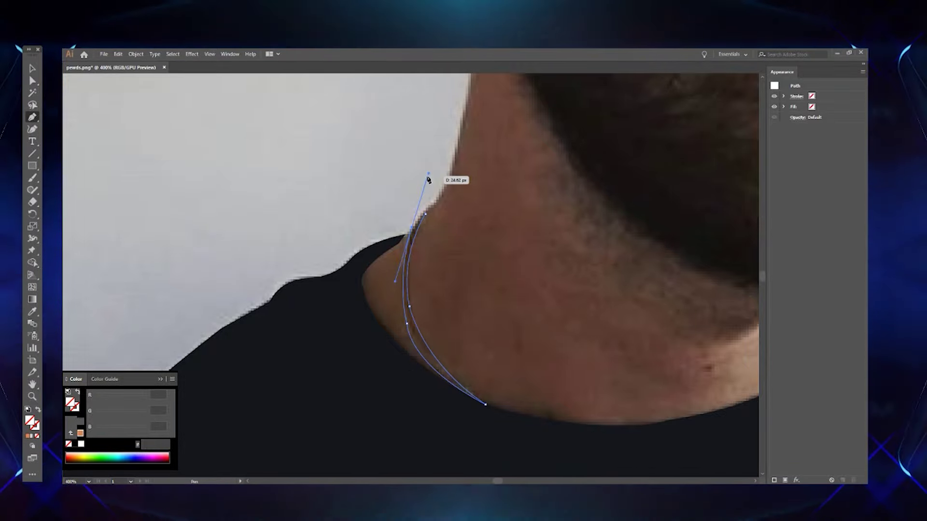
Fill the necklace shape with dark brown sampled from the photo
key(v)
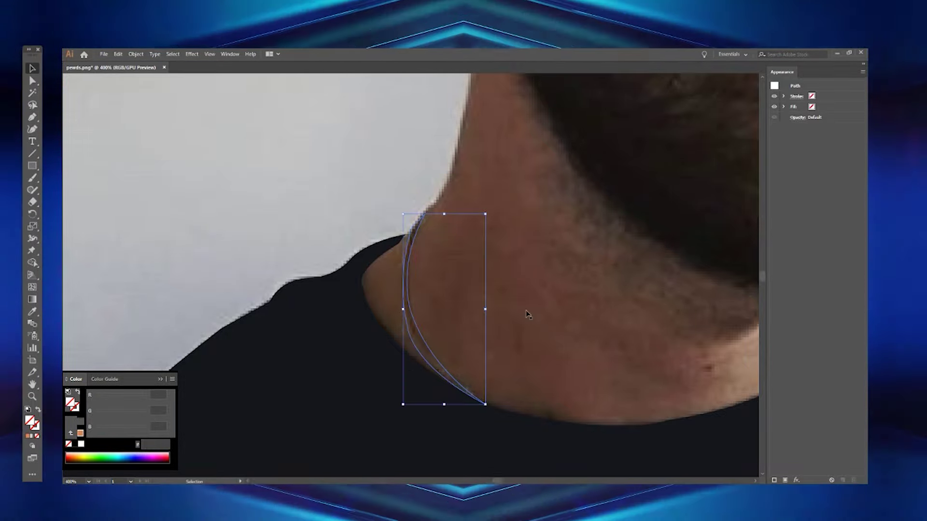
key(a)
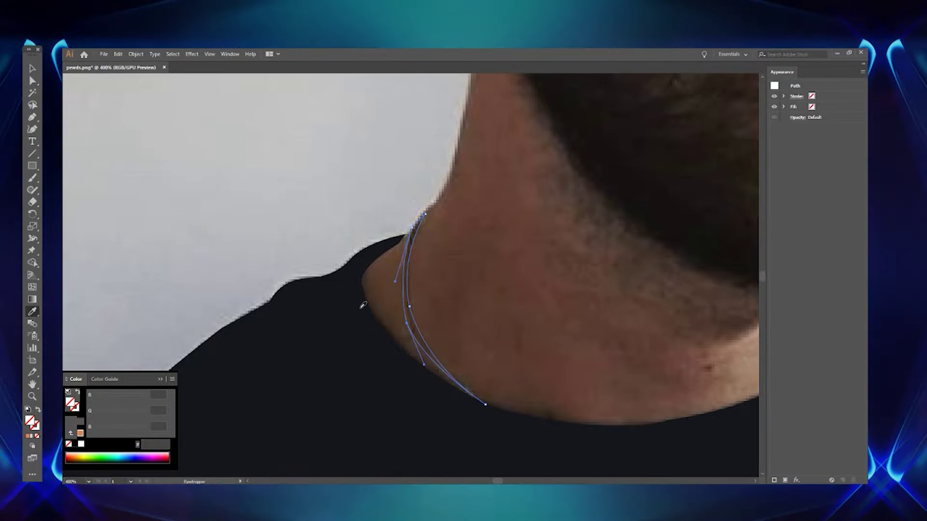
click(482, 403)
key(v)
click(577, 322)
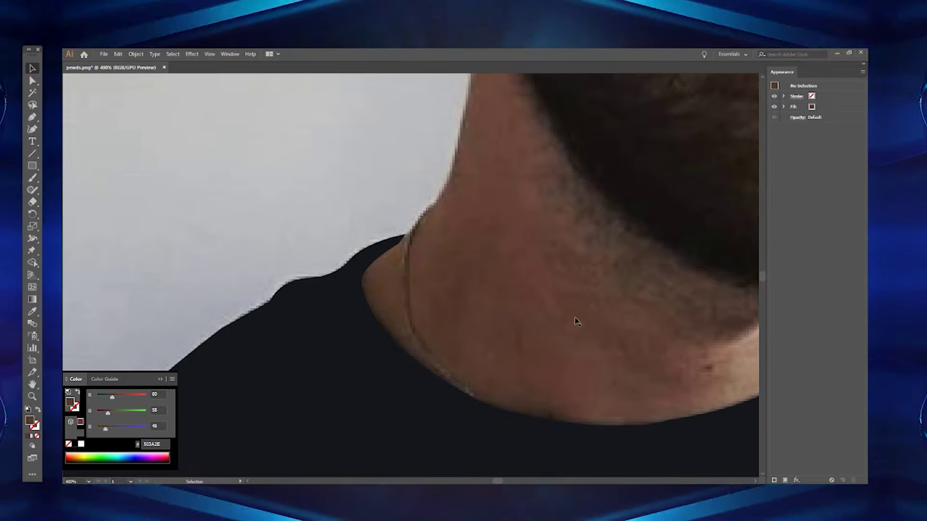
click(411, 290)
click(534, 256)
Zoom out and start an unfilled neck outline at the shoulder
key(z)
alt+click(303, 221)
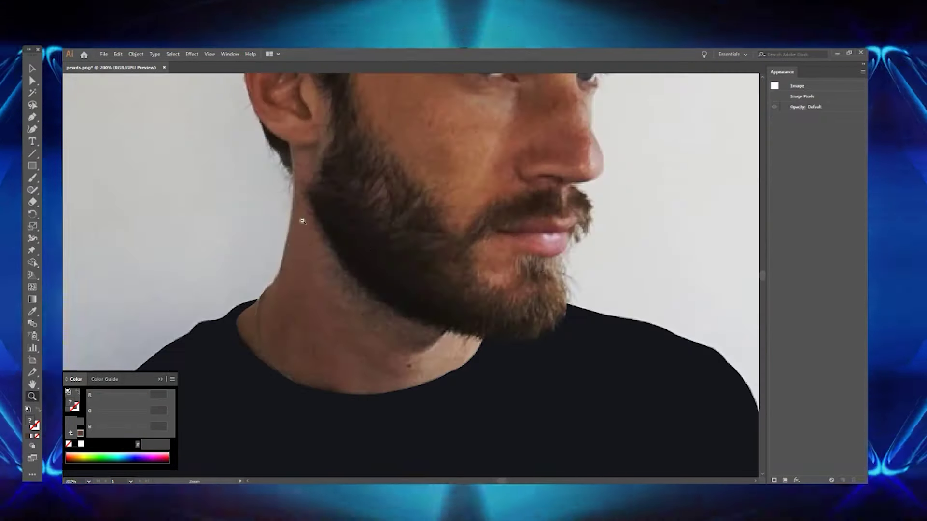
key(p)
drag(343, 329, 289, 406)
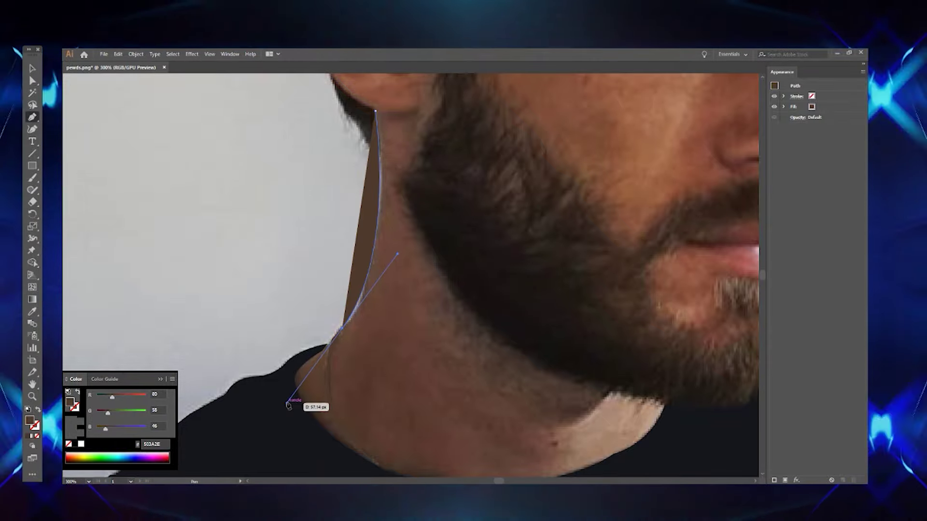
key(slash)
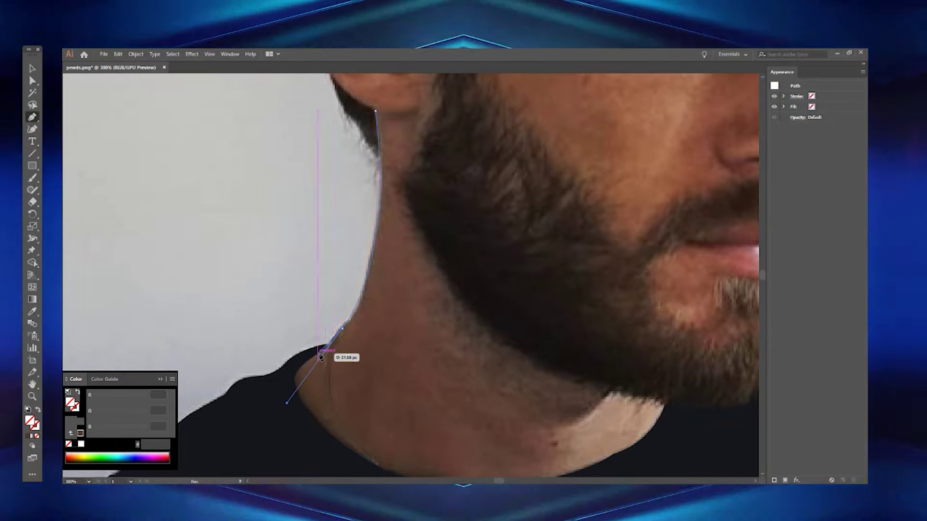
mouse_move(293, 386)
mouse_down()
mouse_move(305, 410)
mouse_move(293, 388)
mouse_up()
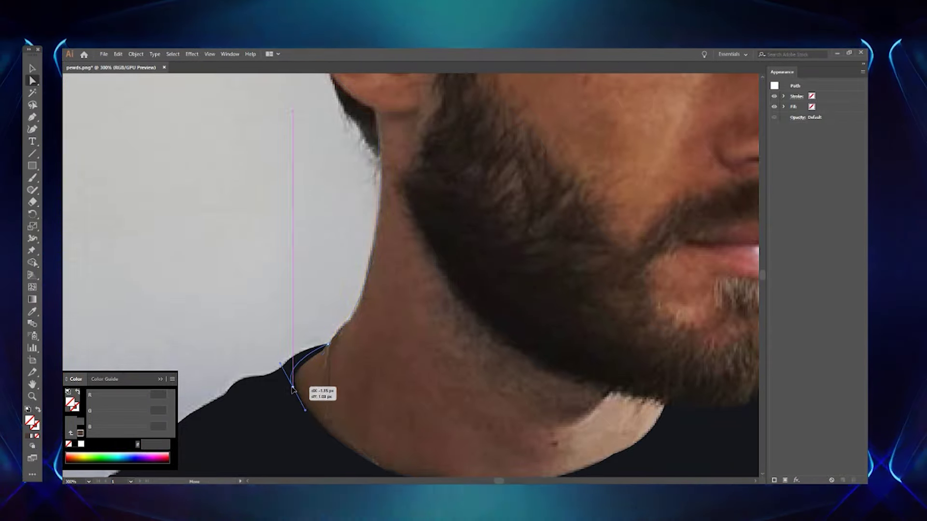
key(p)
scroll(293, 389, down, 3)
Extend the outline up the jaw to the ear and refine the earlobe curve
mouse_move(495, 422)
mouse_down()
mouse_move(535, 359)
mouse_move(594, 338)
mouse_up()
scroll(430, 202, up, 5)
scroll(430, 276, down, 2)
drag(398, 272, 356, 99)
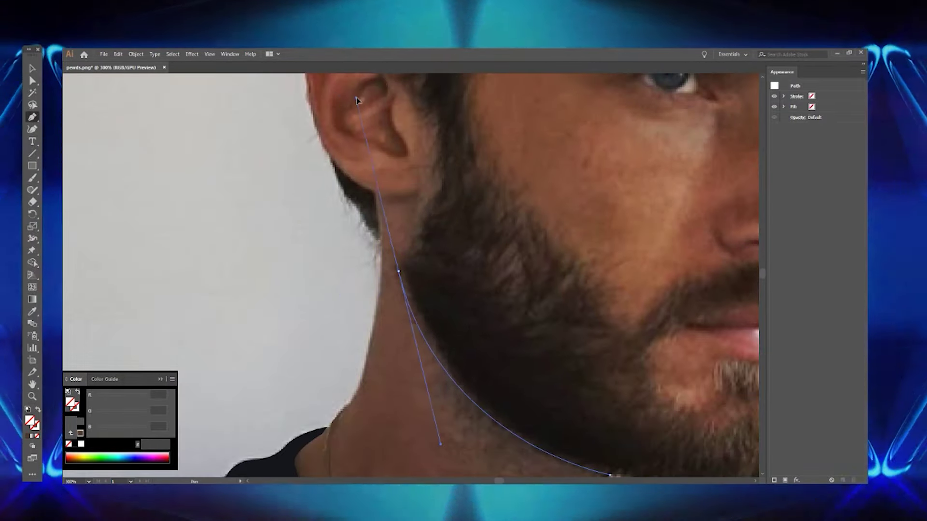
drag(418, 238, 437, 197)
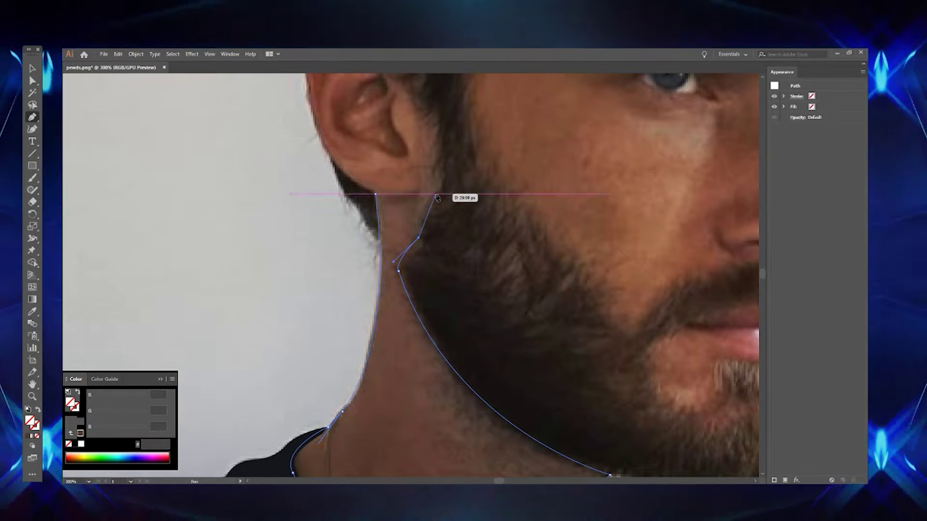
click(440, 187)
scroll(440, 188, up, 3)
click(436, 196)
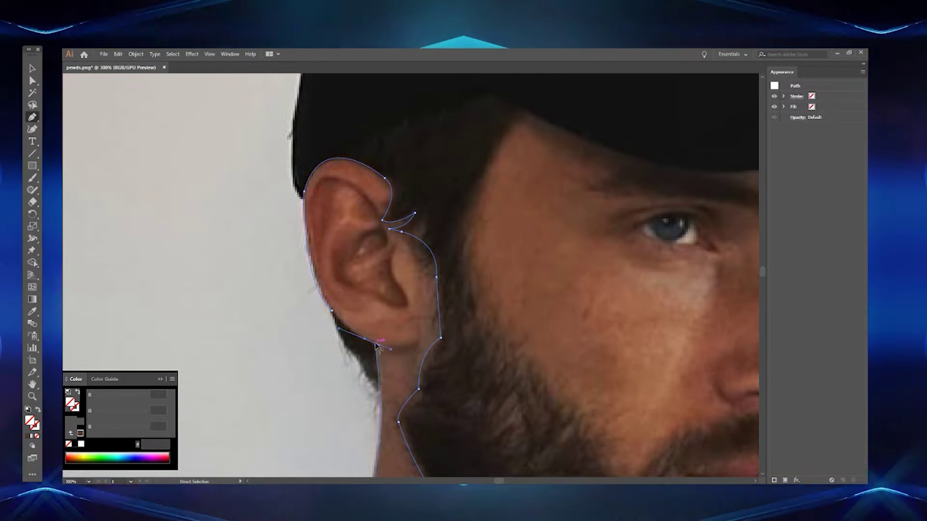
drag(377, 346, 362, 342)
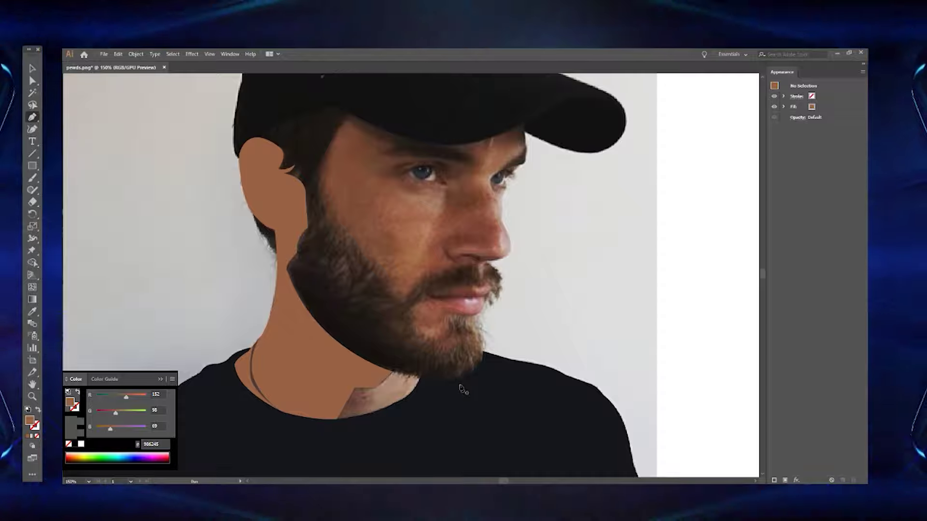
Trace a closed highlight shape over the lit neck under the beard, filled lighter peach
click(337, 420)
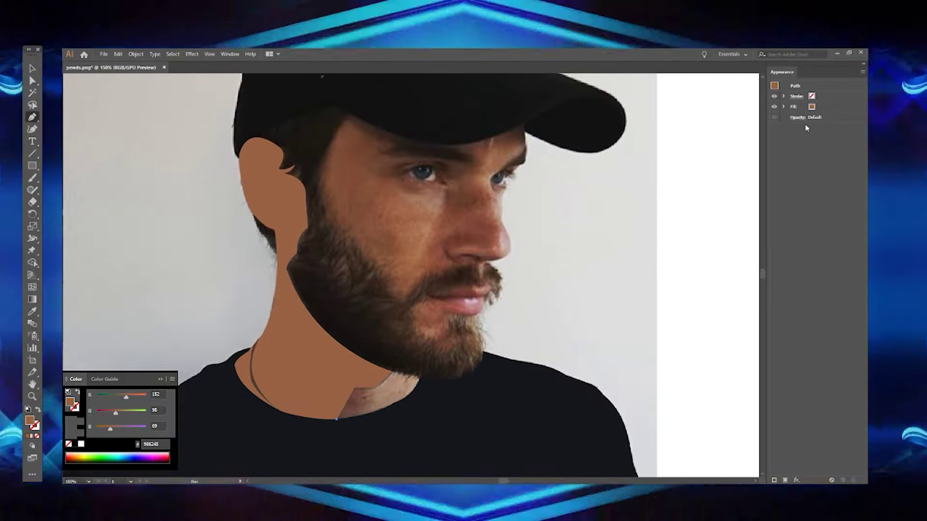
drag(440, 381, 448, 433)
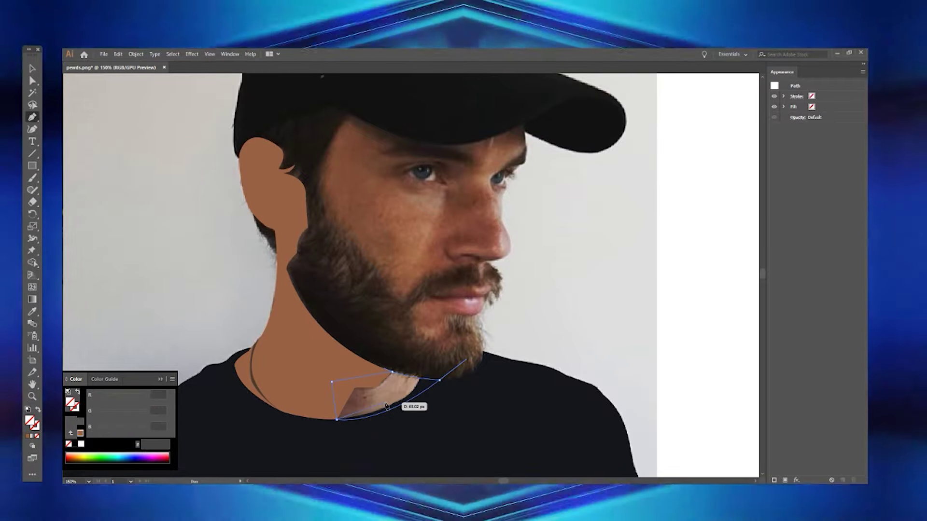
click(337, 420)
key(v)
click(141, 103)
scroll(586, 322, up, 1)
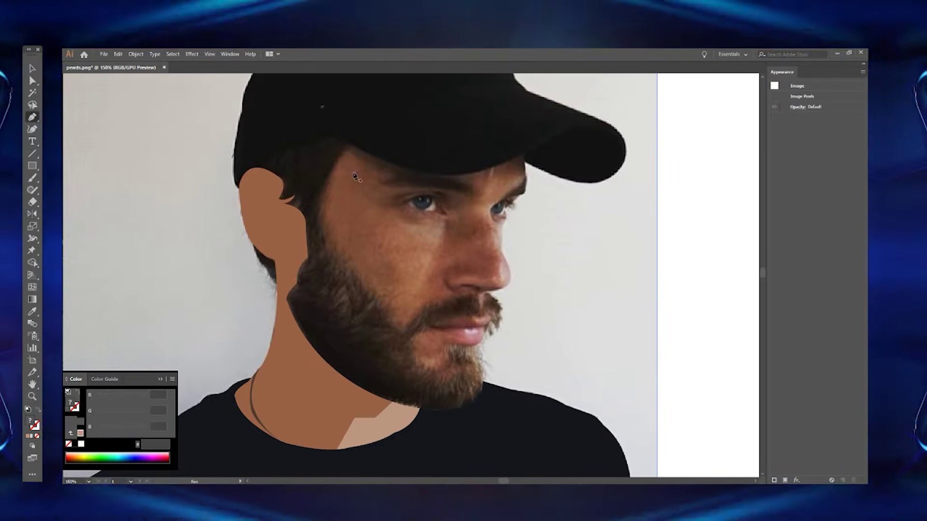
Outline the beard from the cap edge, under the chin and up the sideburn, filled dark brown
alt+click(352, 144)
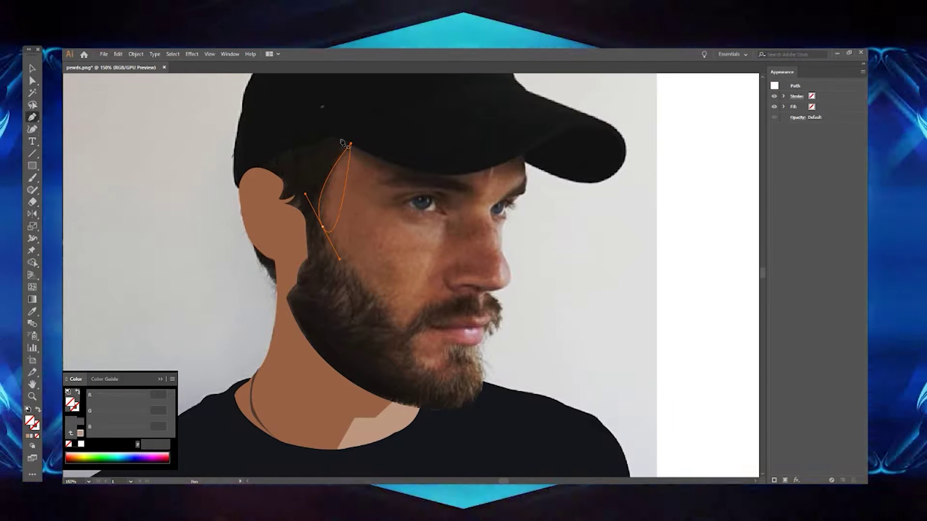
click(37, 436)
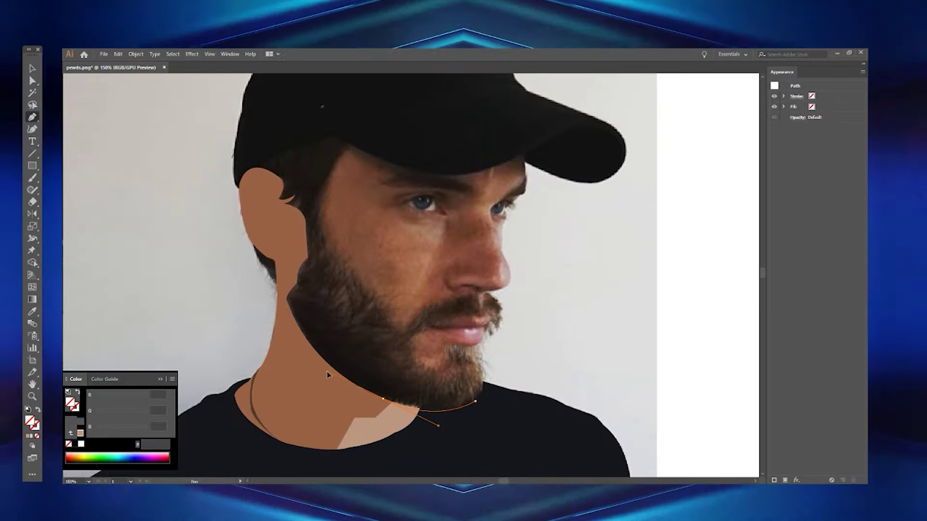
click(383, 399)
click(288, 300)
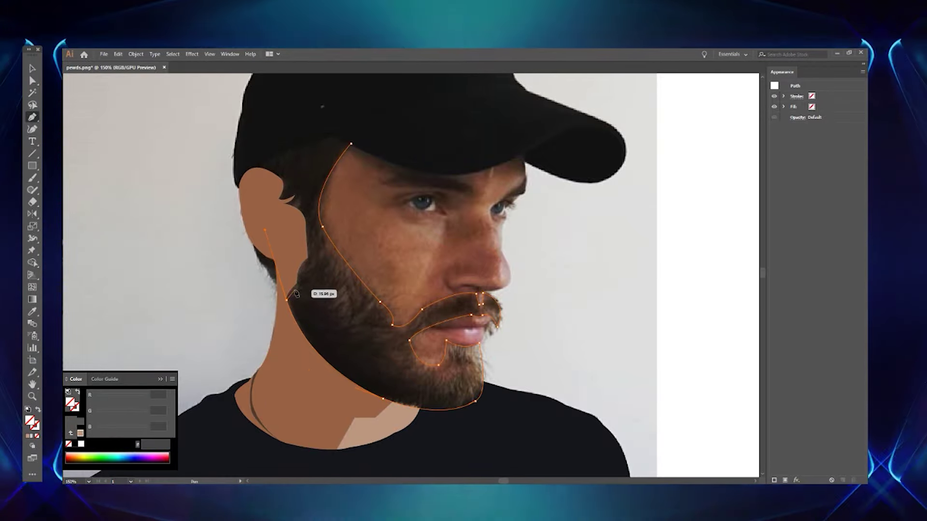
drag(296, 284, 311, 280)
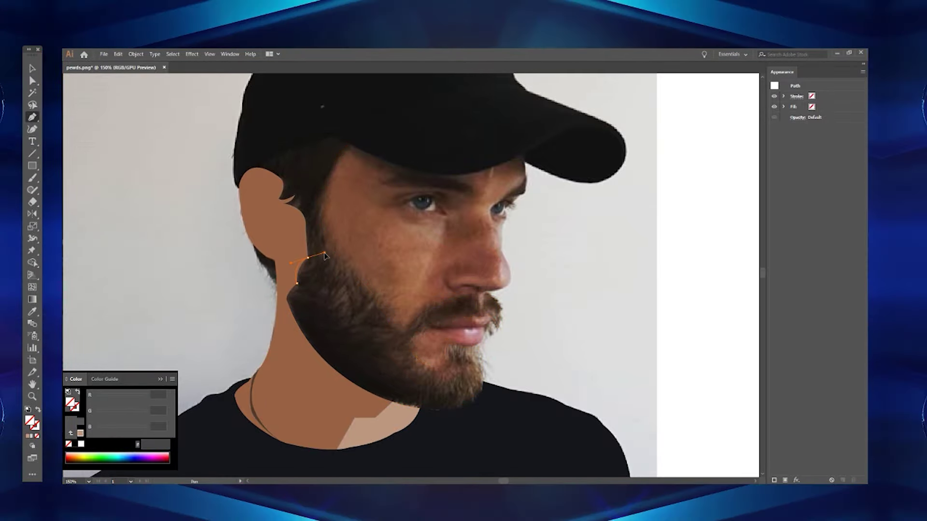
drag(282, 204, 247, 205)
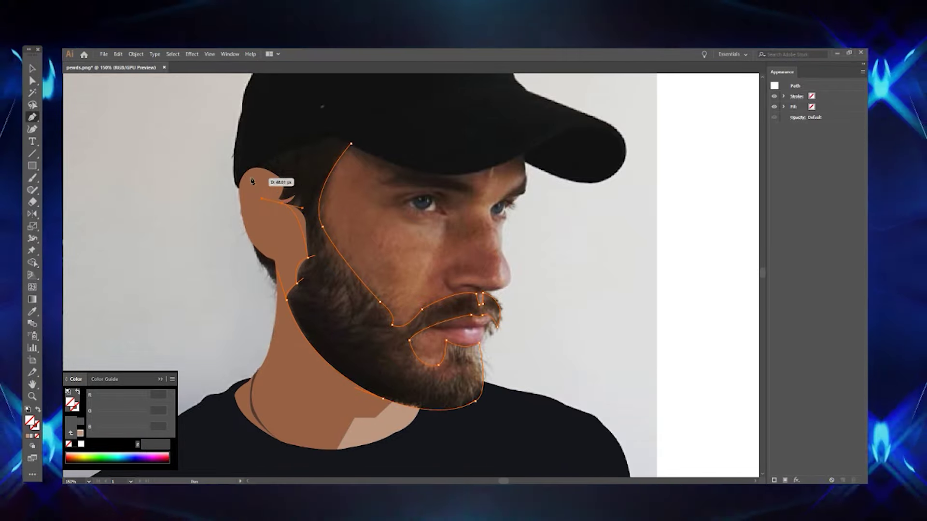
drag(266, 160, 290, 157)
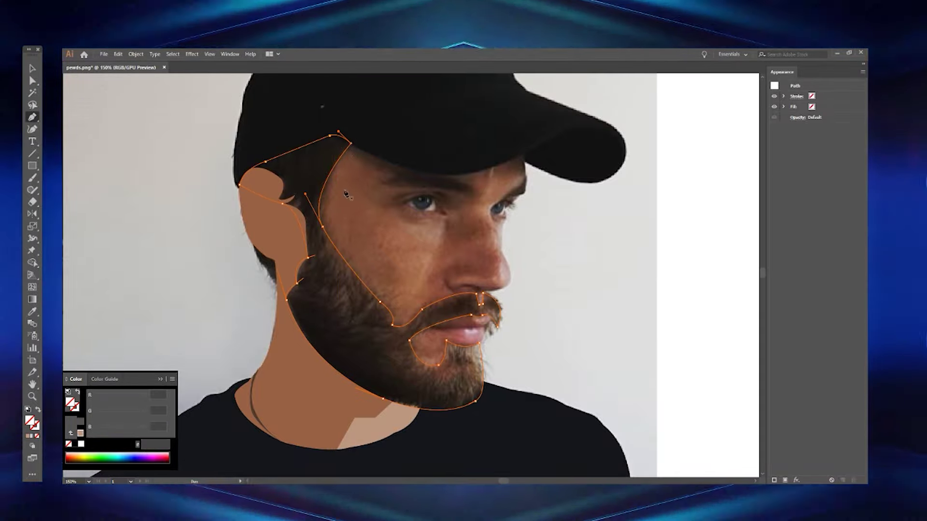
mouse_move(263, 265)
mouse_down()
mouse_move(273, 289)
mouse_move(265, 260)
mouse_up()
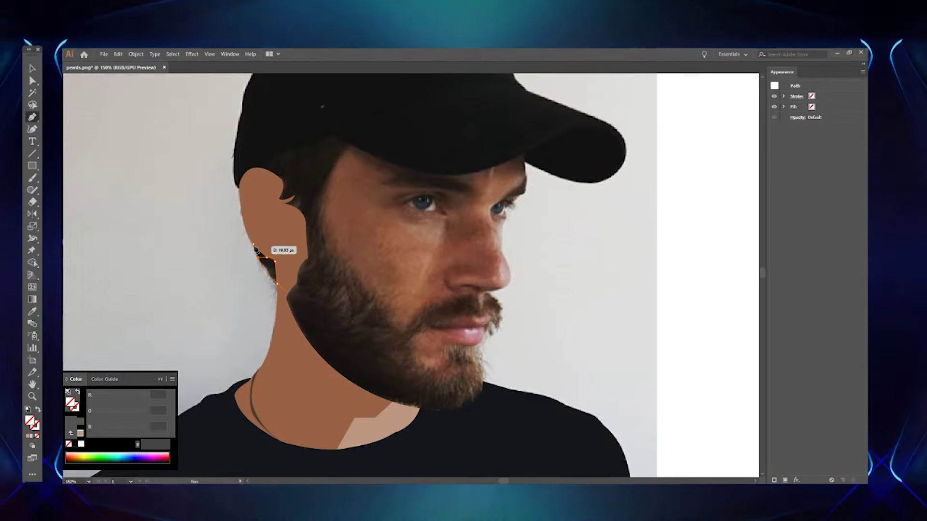
click(149, 290)
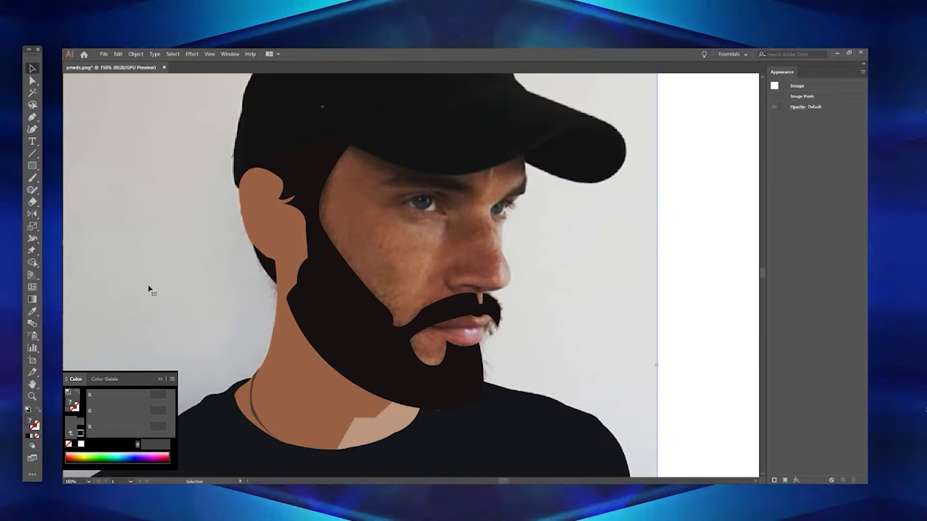
scroll(261, 276, up, 3)
click(348, 347)
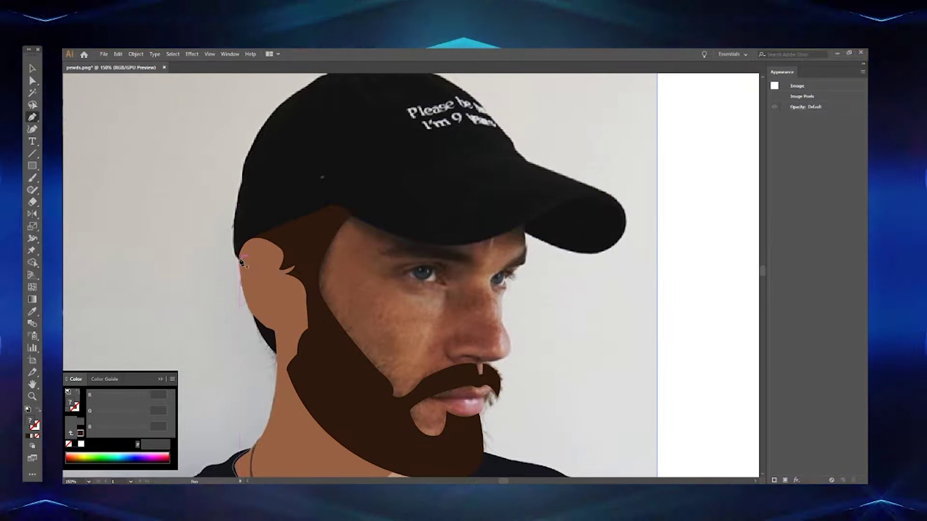
Check the ear and cap edge up close, then trace the cap outline along the brim's edge and underside
key(z)
drag(143, 188, 414, 250)
alt+click(403, 289)
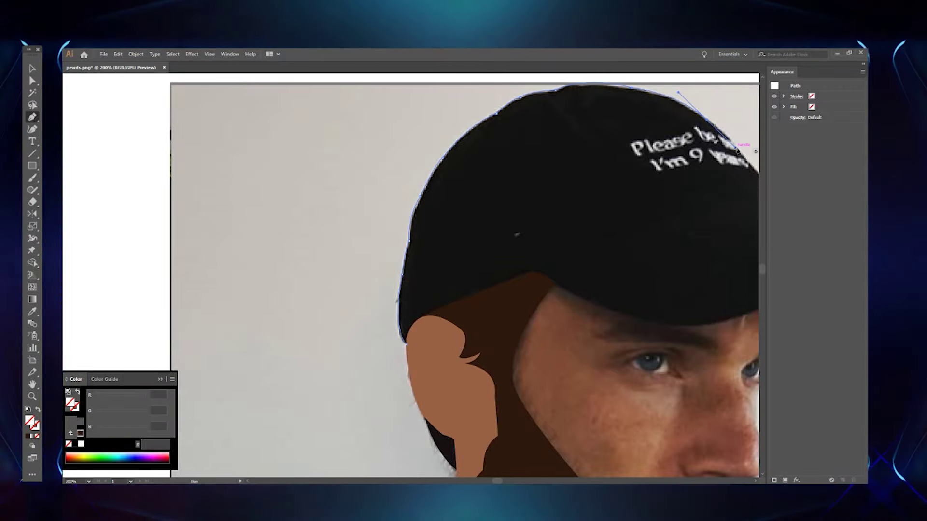
drag(497, 482, 508, 482)
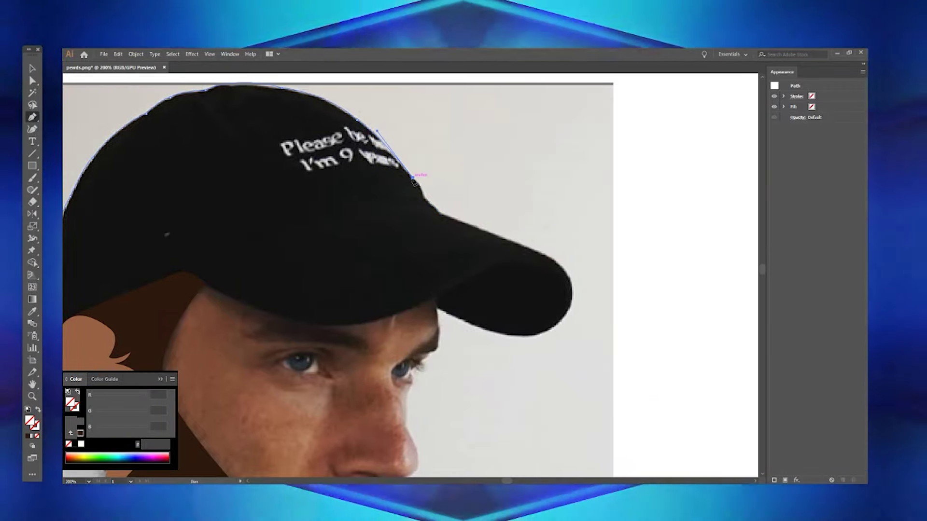
click(544, 254)
drag(555, 324, 602, 288)
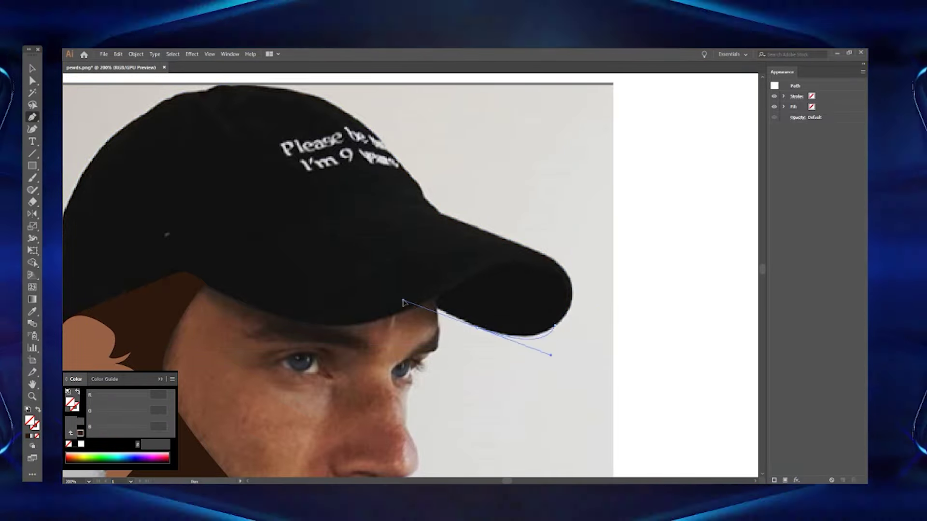
drag(428, 302, 368, 327)
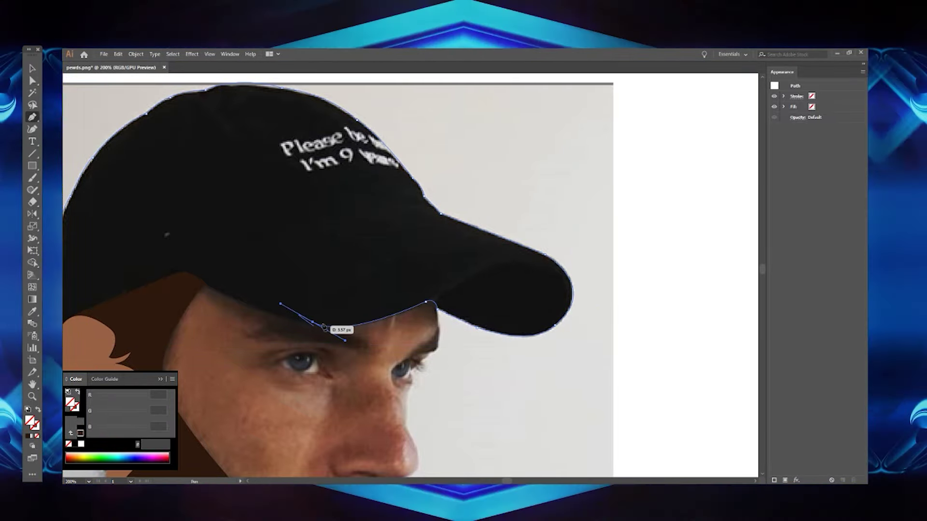
ctrl+click(444, 311)
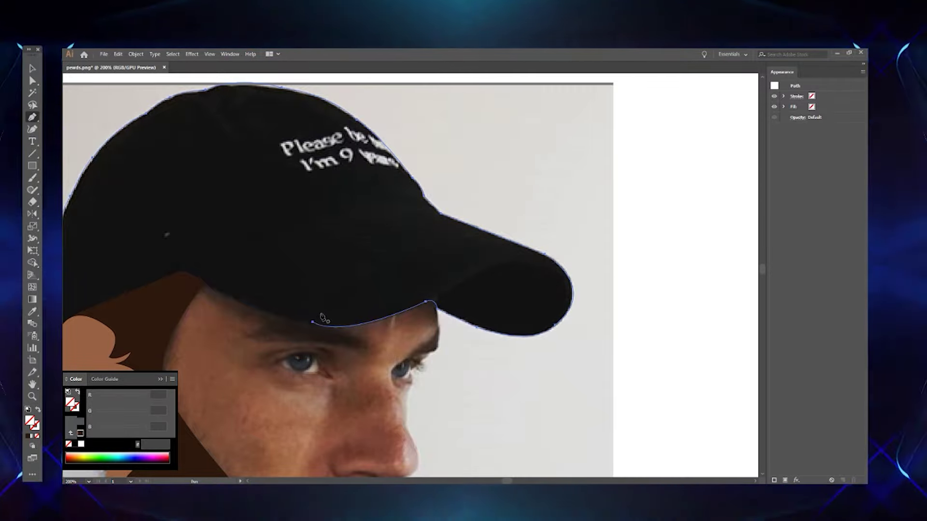
drag(305, 323, 303, 329)
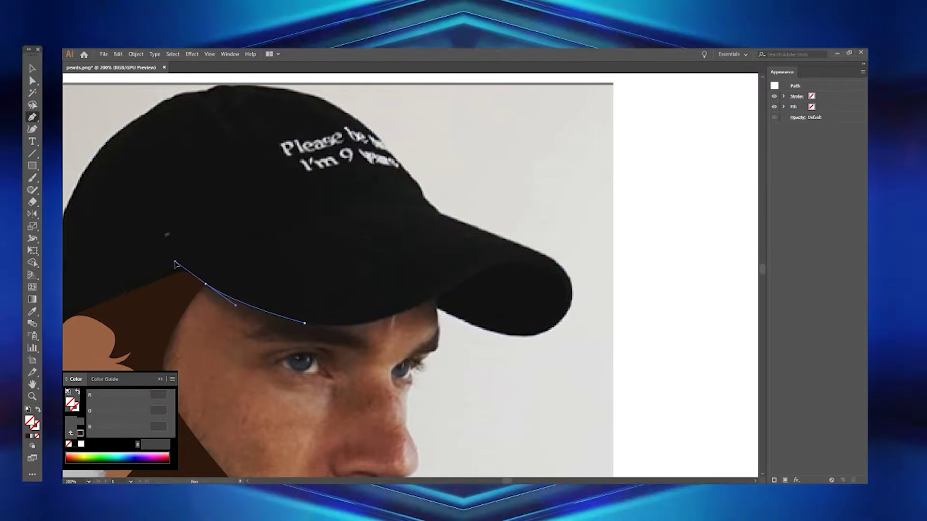
Close the cap outline into one shape and fill it with black sampled from the photo
scroll(483, 377, left, 5)
drag(433, 283, 390, 285)
click(402, 274)
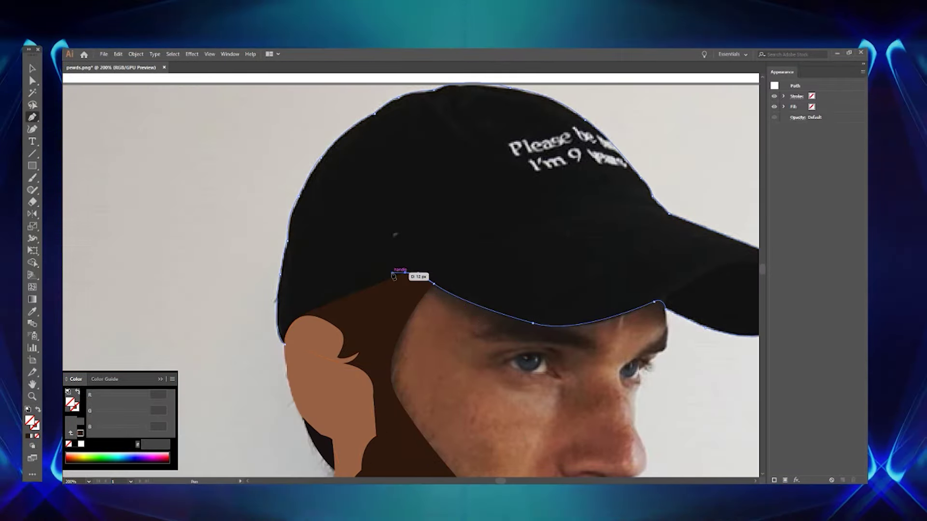
click(285, 344)
key(v)
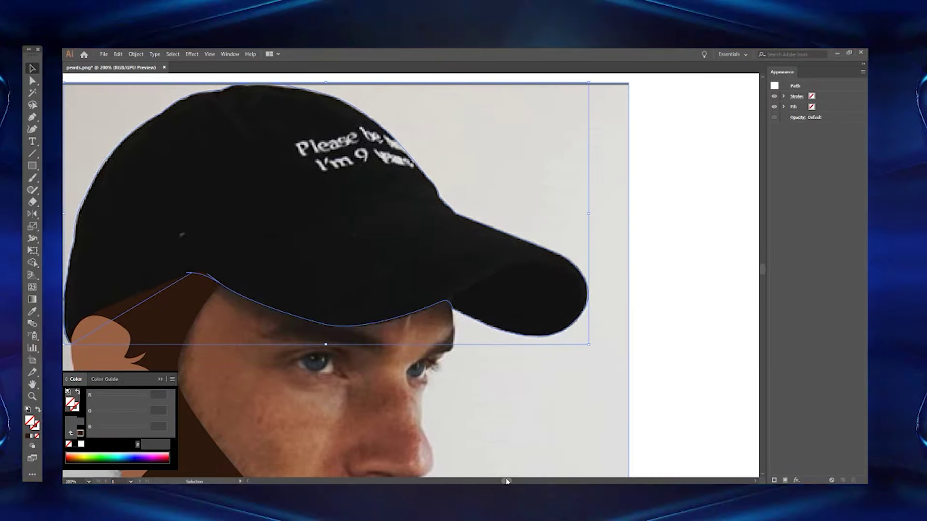
scroll(392, 175, right, 5)
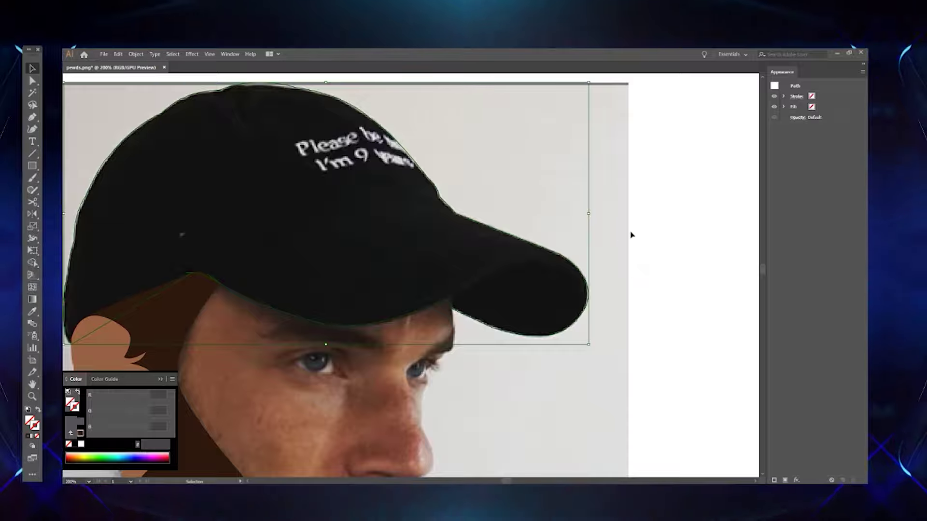
key(i)
click(377, 237)
scroll(328, 286, down, 5)
Trace the first eyebrow shape and fill it with the beard's dark brown 2D180D
key(p)
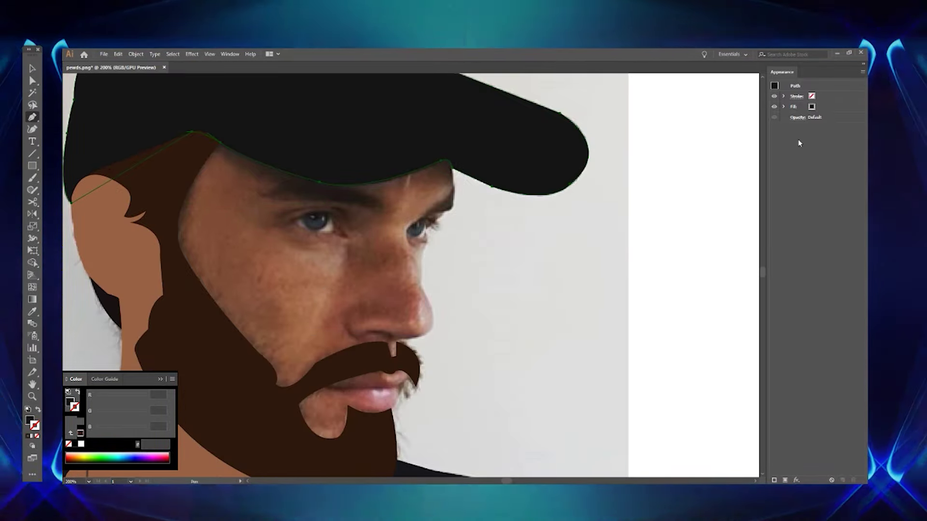
click(261, 196)
click(308, 180)
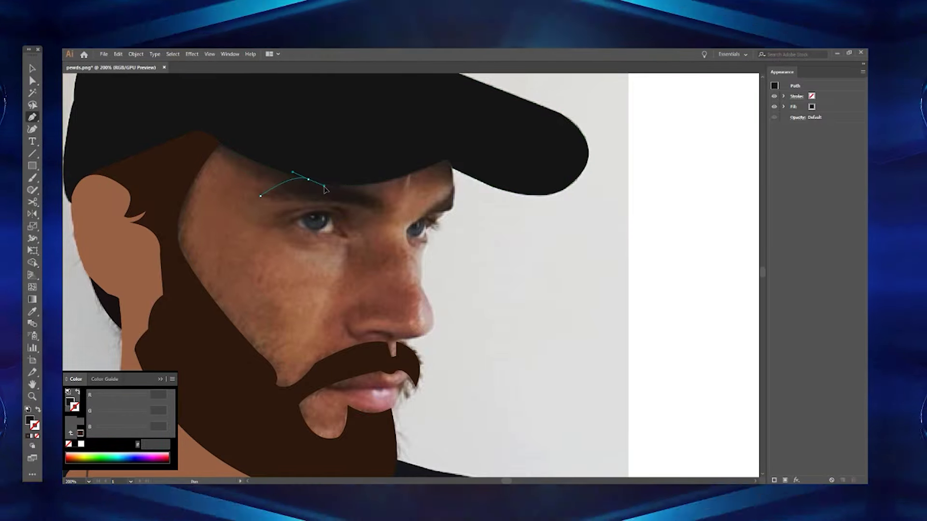
drag(380, 203, 380, 212)
click(37, 437)
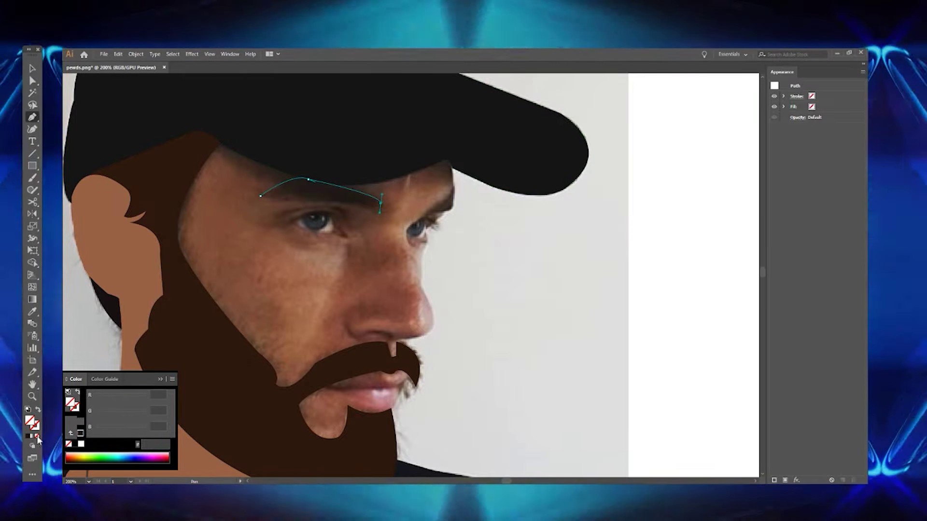
click(364, 206)
click(327, 191)
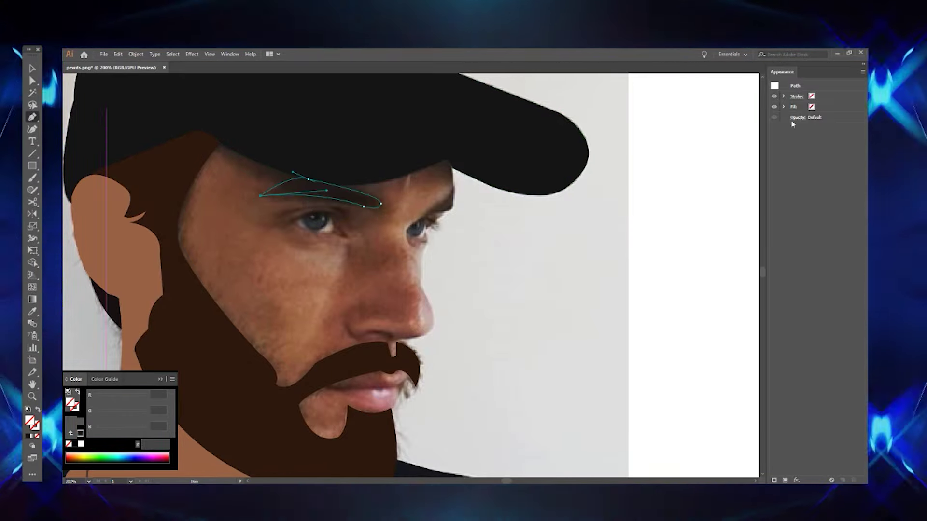
key(i)
click(207, 364)
Outline the second eyebrow as a closed three-point shape
key(p)
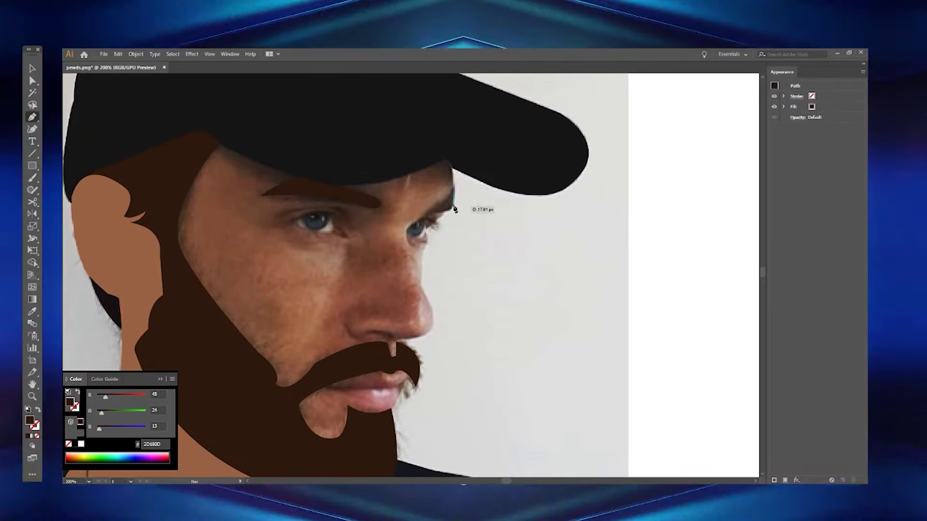
click(454, 188)
click(452, 209)
click(428, 212)
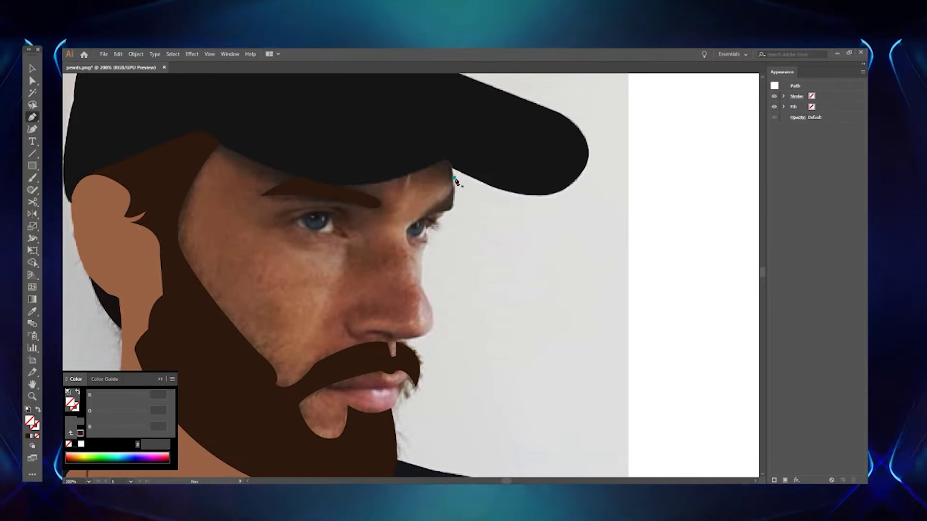
key(i)
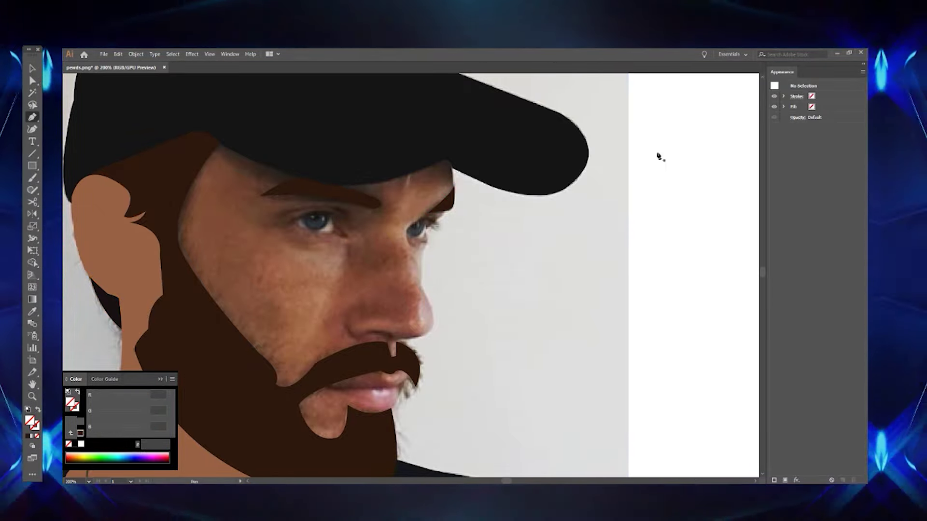
Draw a triangular cheek shape below the eye filled with skin tone A77C69
click(285, 243)
click(319, 290)
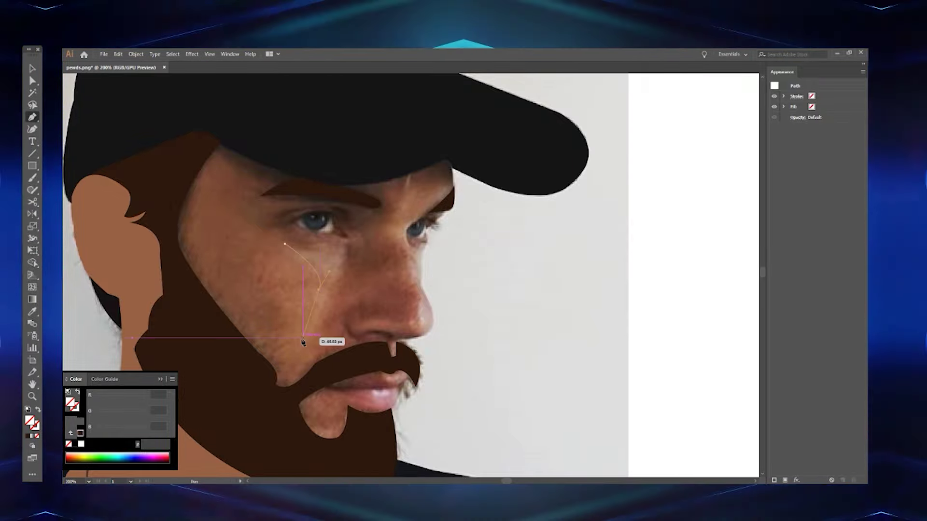
click(346, 248)
click(285, 244)
key(i)
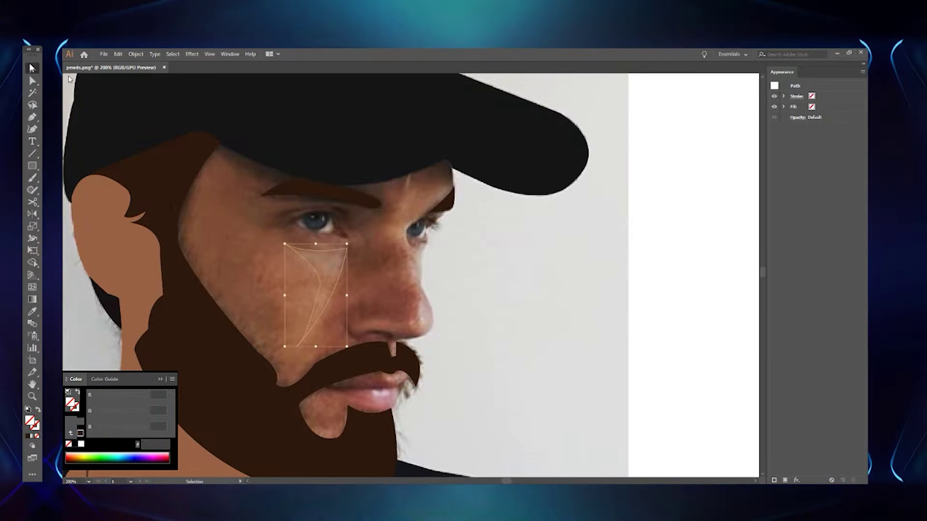
click(396, 271)
ctrl+click(658, 147)
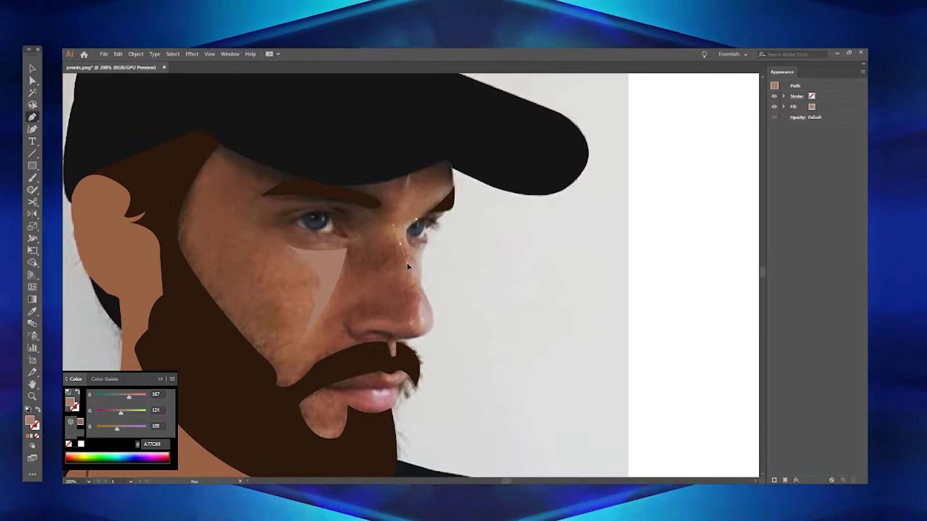
Start a no-fill shape beside the inner eye down the nose bridge, then undo it
key(slash)
click(416, 225)
click(400, 248)
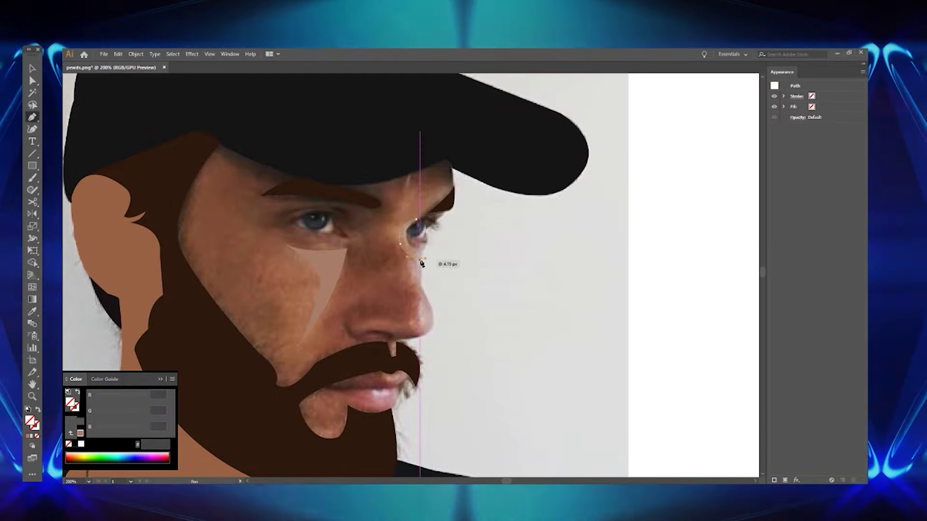
click(416, 257)
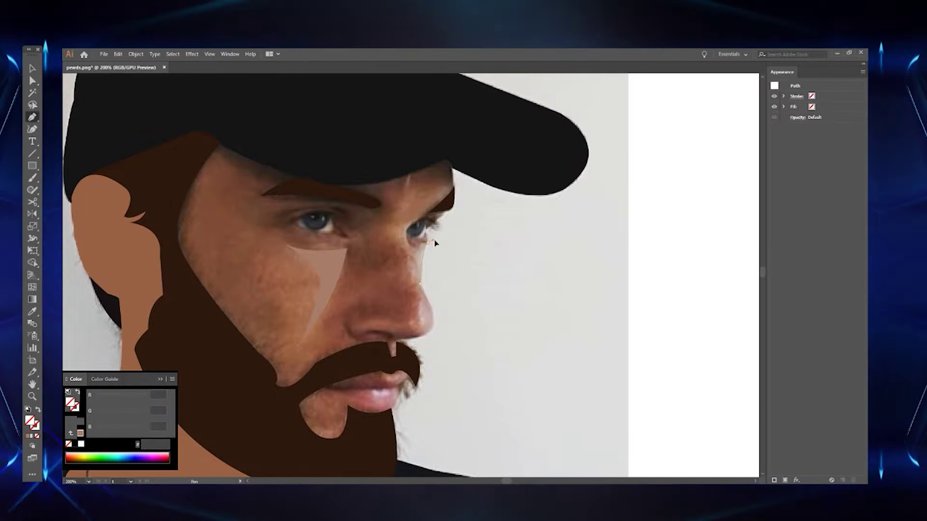
key(ctrl+z)
key(ctrl+z)
key(v)
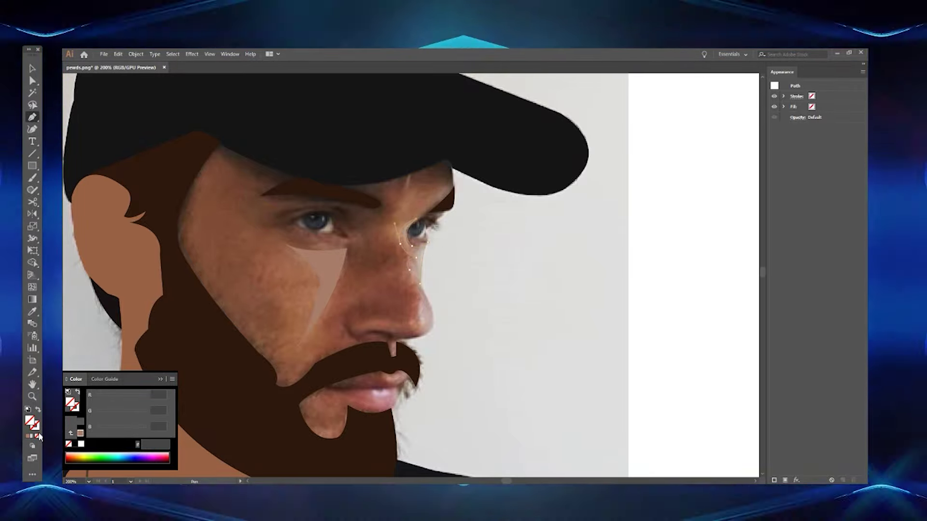
click(567, 335)
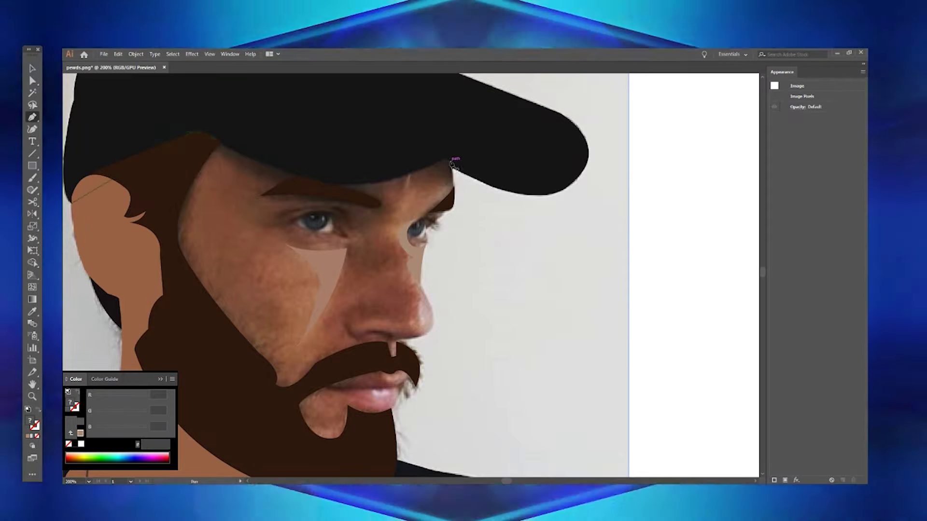
Try a shape along the brim's shadow and a cheek anchor, undoing both
key(p)
click(415, 175)
click(453, 185)
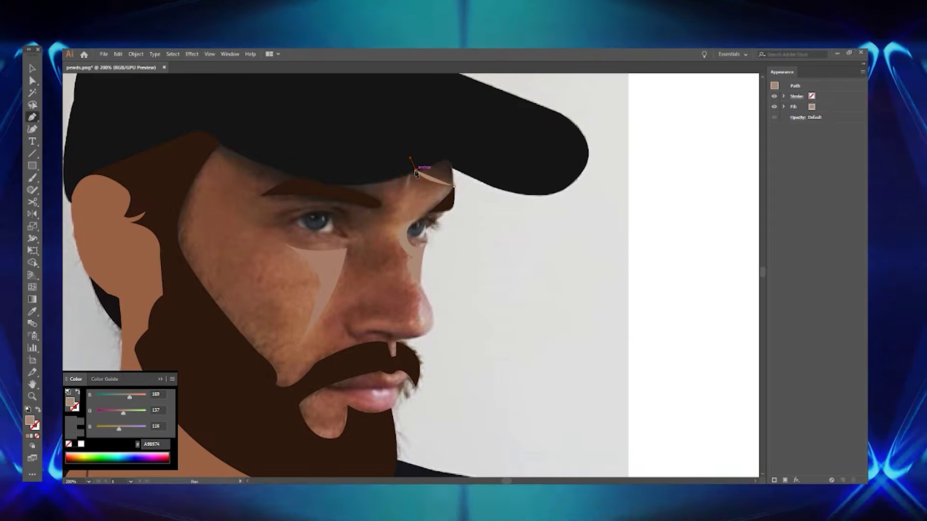
click(383, 182)
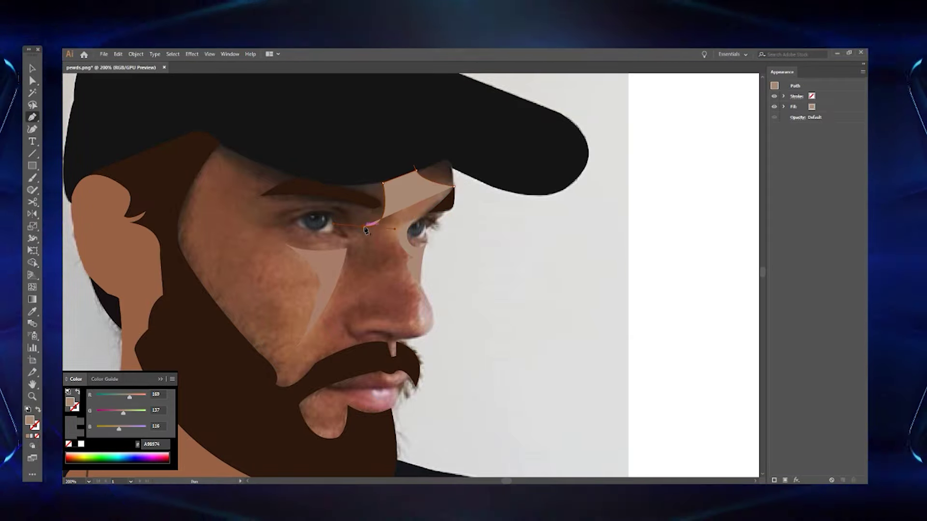
key(ctrl+z)
click(395, 255)
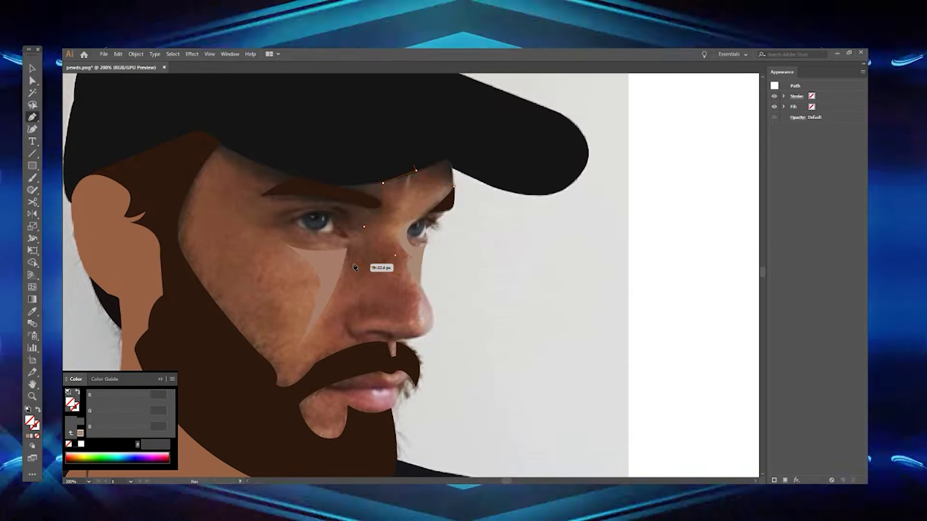
key(ctrl+z)
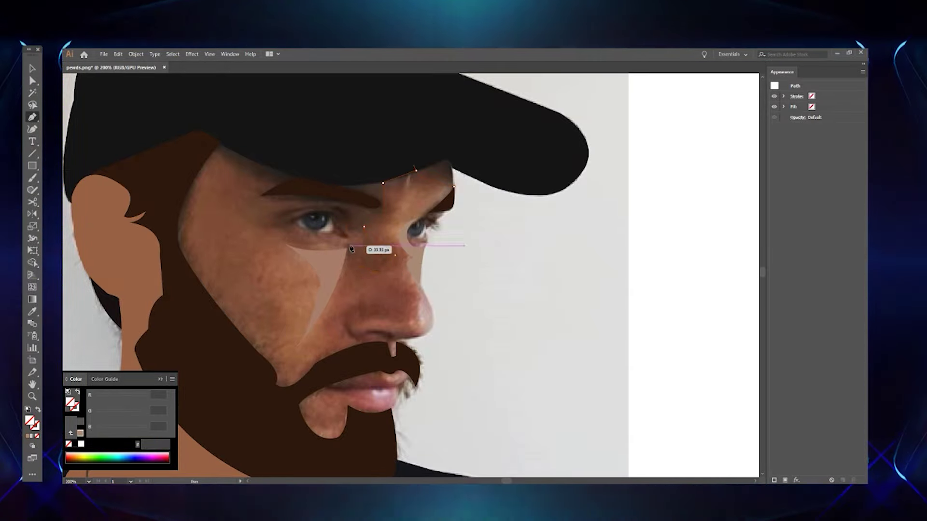
Restore the outline around the eye and fill the shading shape brown
click(352, 234)
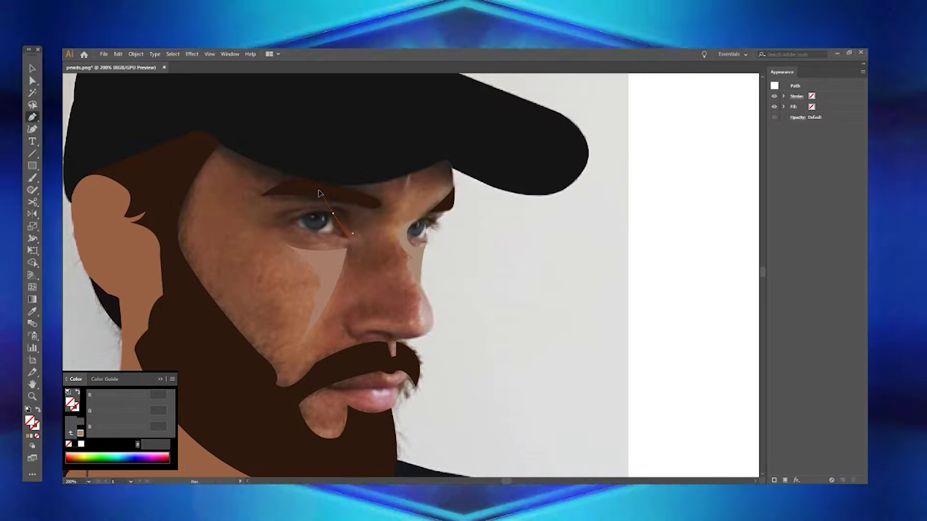
key(ctrl+z)
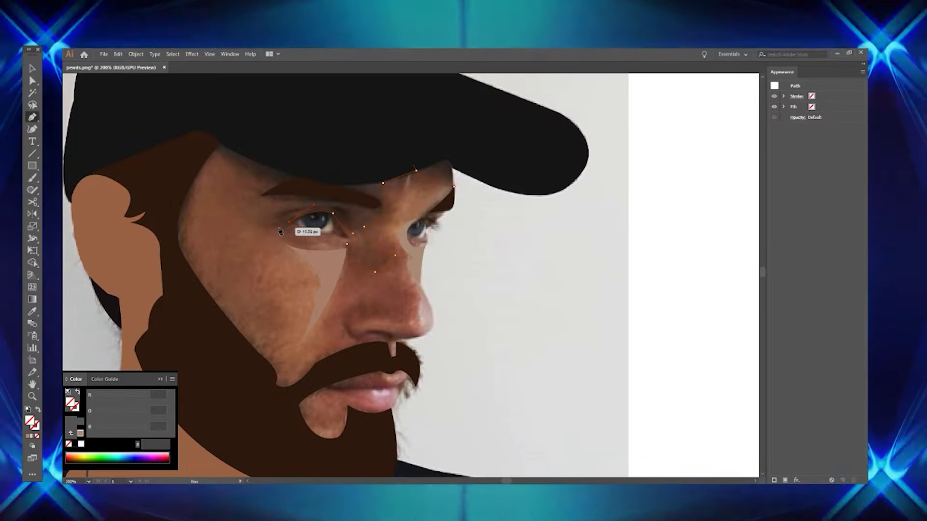
click(273, 225)
key(ctrl+z)
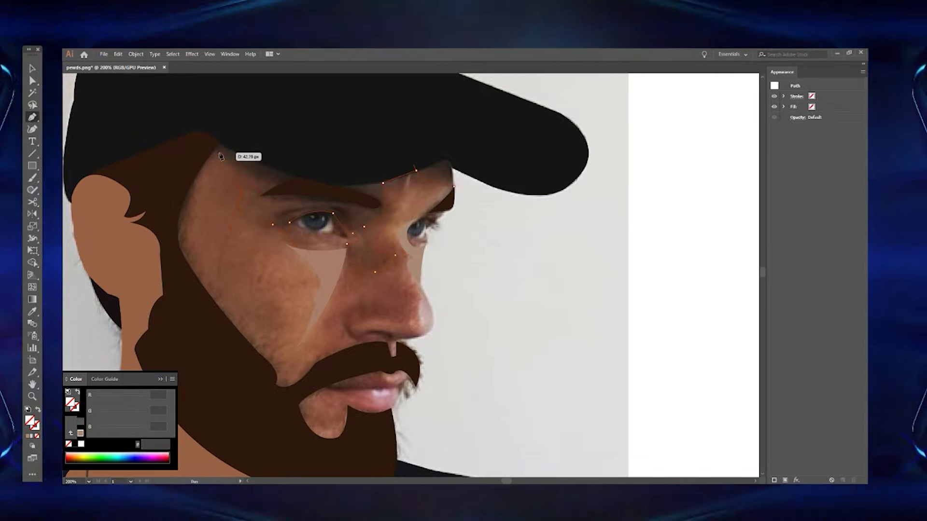
click(188, 150)
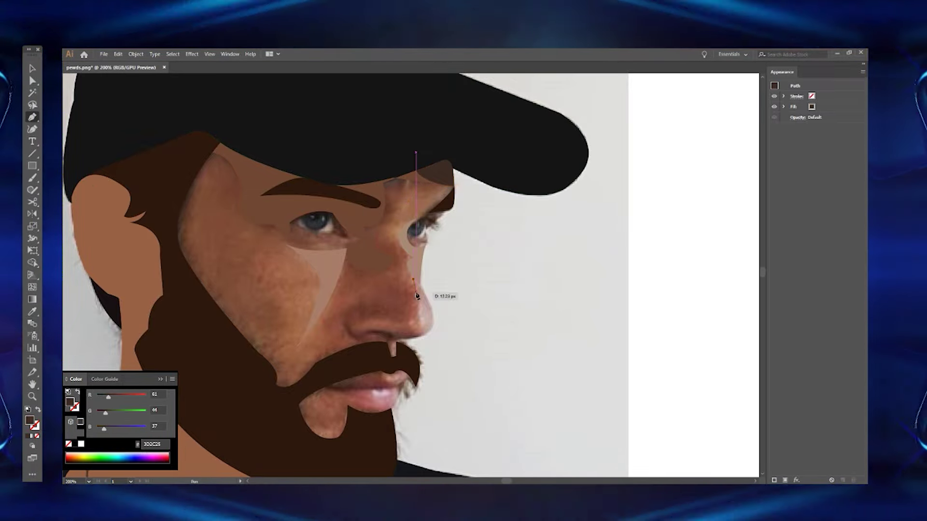
Trace the face outline around the nose and nostril, fill it 7F5036, and zoom out
drag(396, 333, 424, 320)
key(slash)
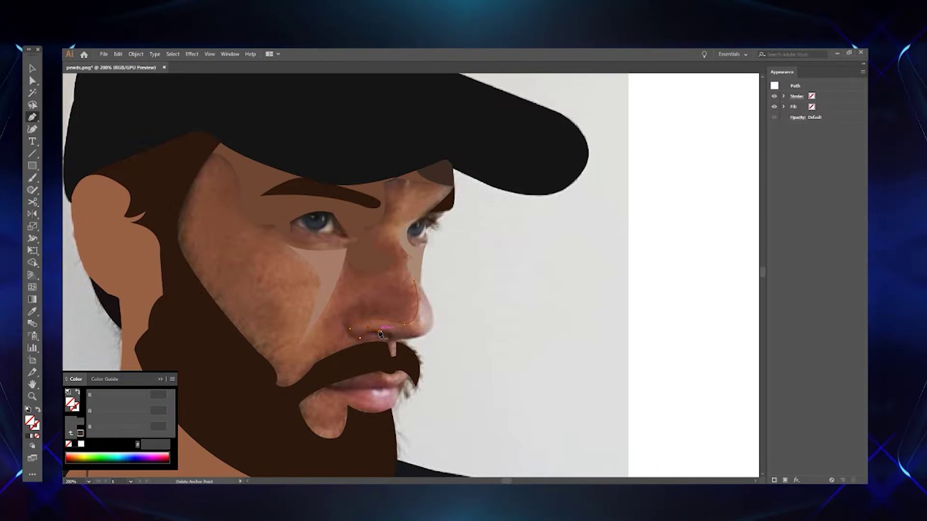
key(ctrl)
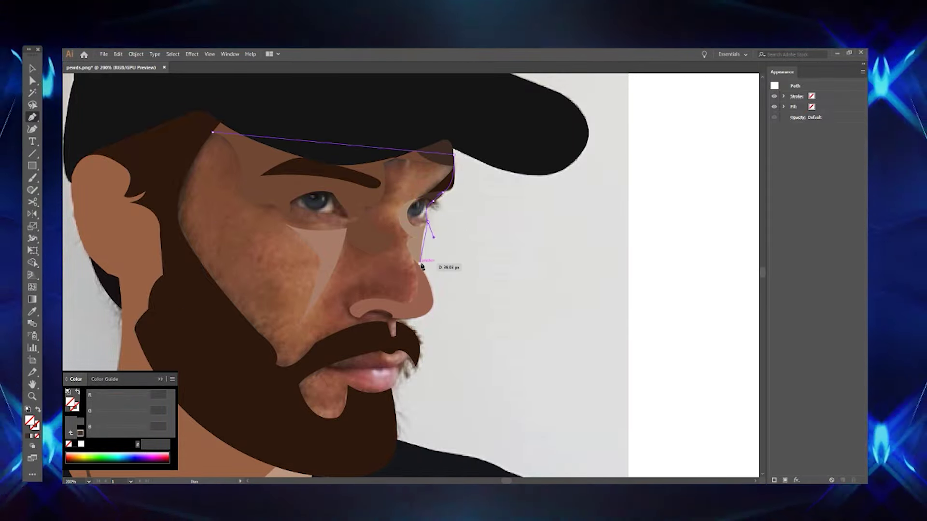
click(429, 280)
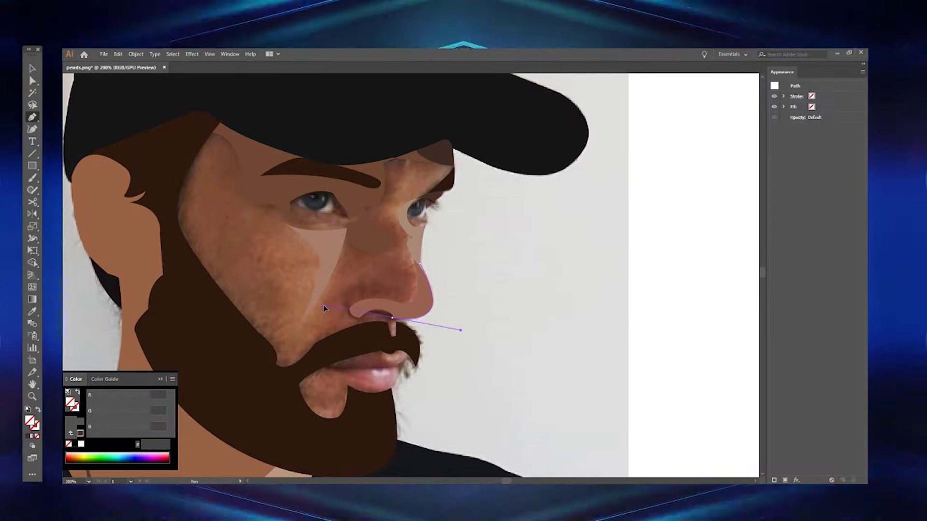
drag(359, 314, 354, 318)
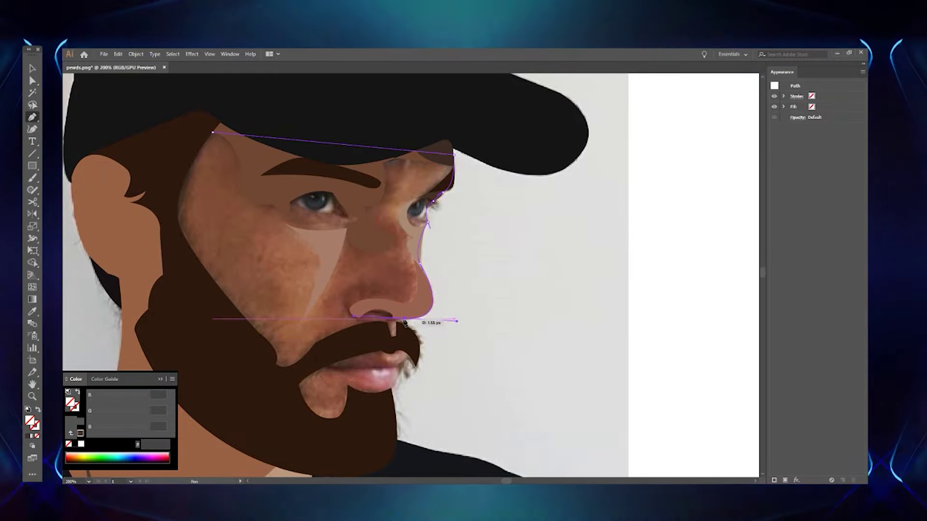
drag(401, 371, 422, 352)
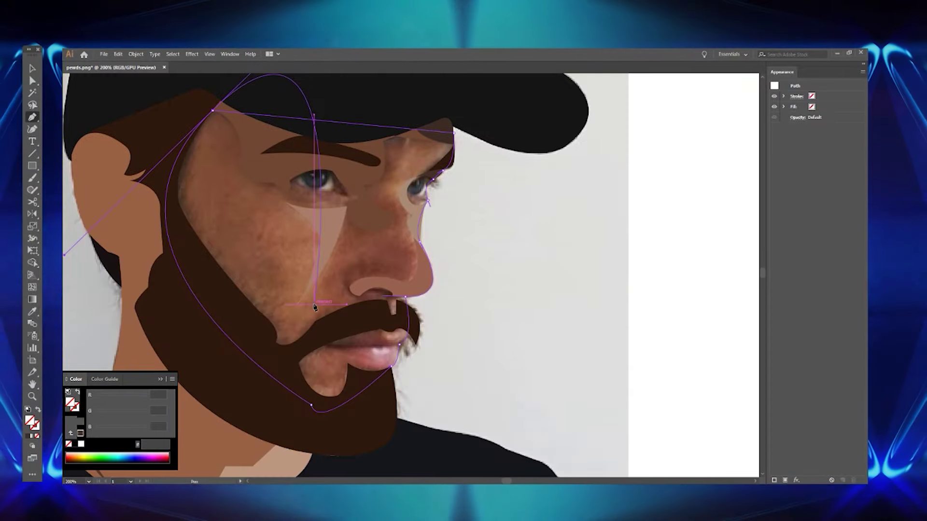
alt+click(420, 264)
click(33, 68)
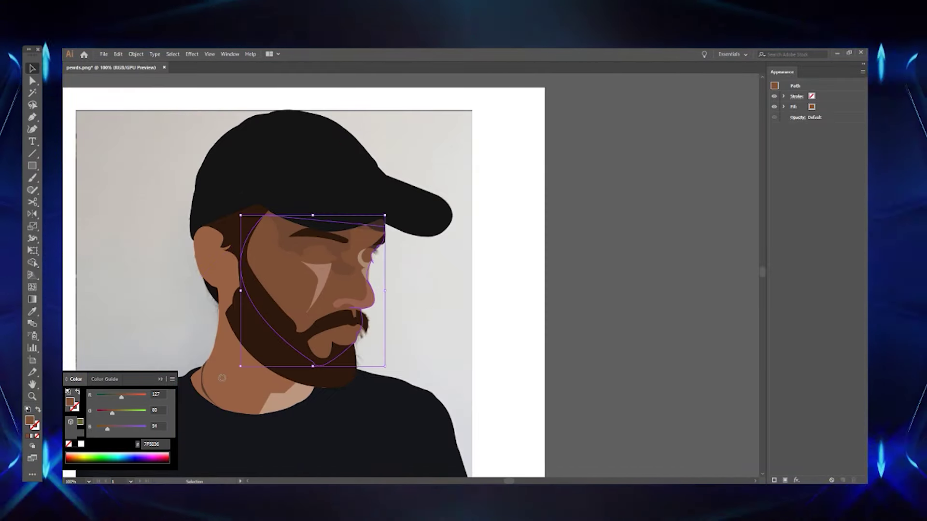
Hide the skin shape, zoom in, and trace the left eye's almond outline filled white FFFFFF
key(Delete)
scroll(388, 287, up, 1)
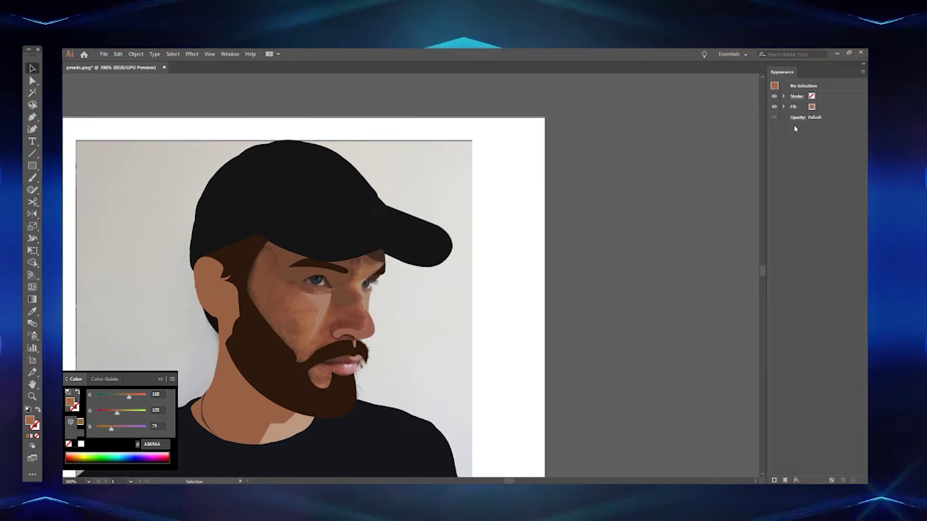
scroll(275, 284, up, 1)
scroll(275, 283, up, 1)
key(p)
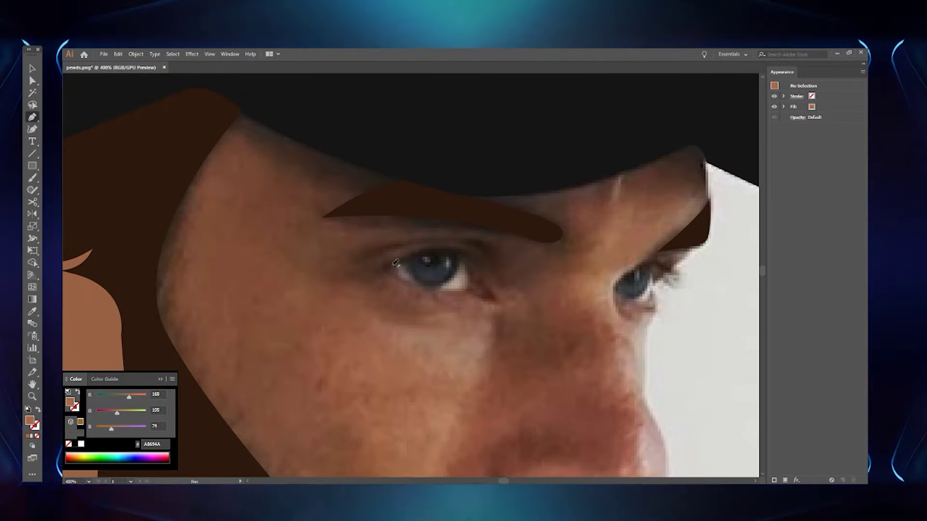
drag(469, 268, 484, 308)
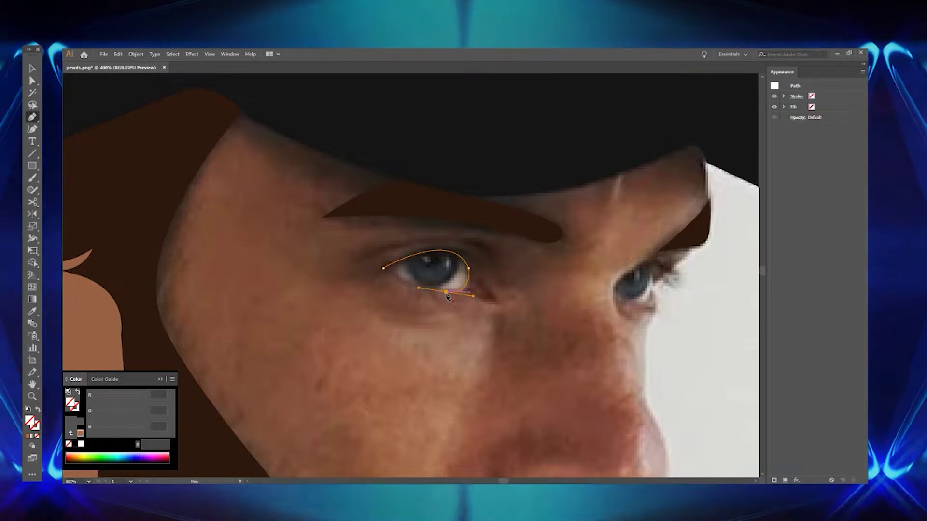
scroll(472, 303, right, 3)
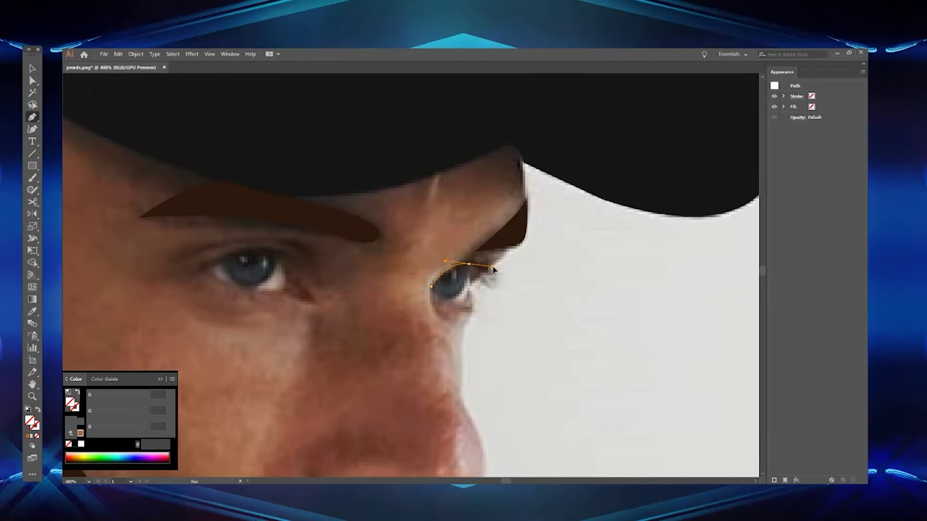
click(29, 437)
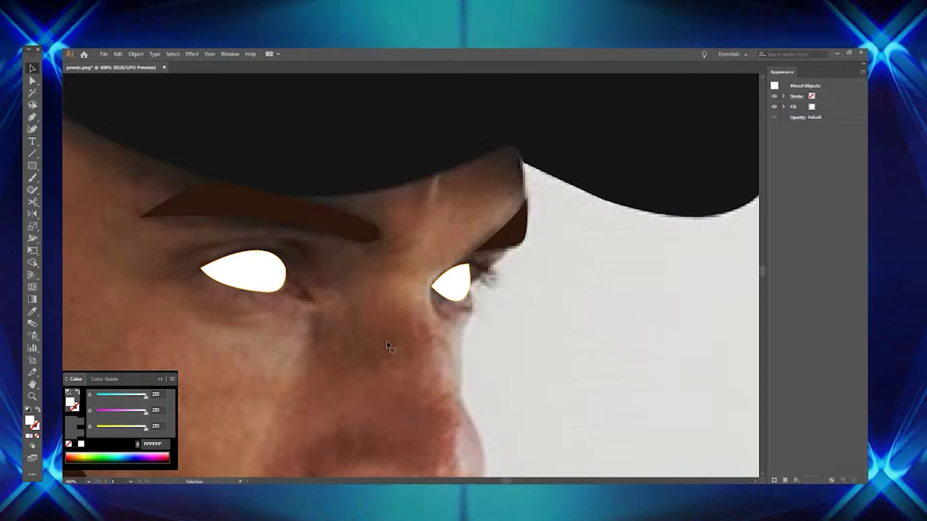
Hide the eye whites, close the 004B60 iris outline and nudge one of its anchors
key(Delete)
click(758, 140)
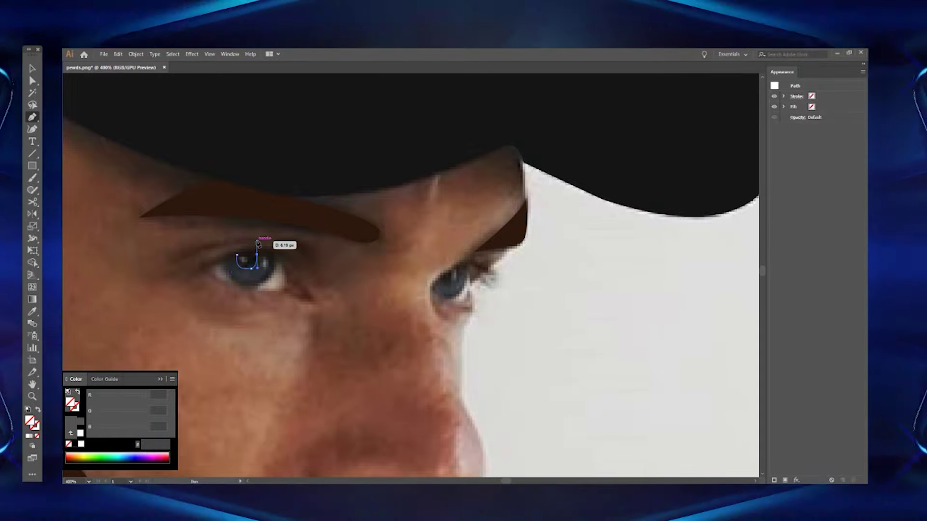
click(236, 254)
key(a)
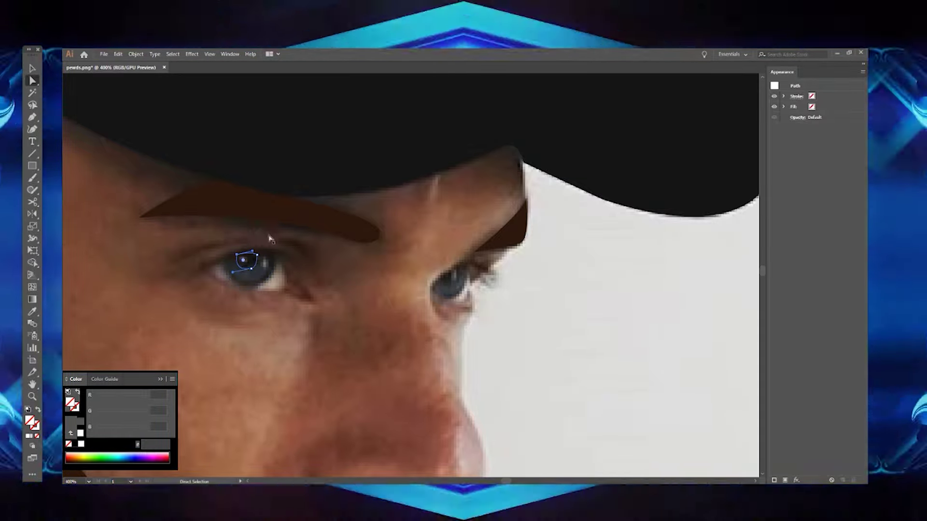
drag(258, 260, 259, 261)
key(ctrl+plus)
key(ctrl+plus)
key(ctrl+plus)
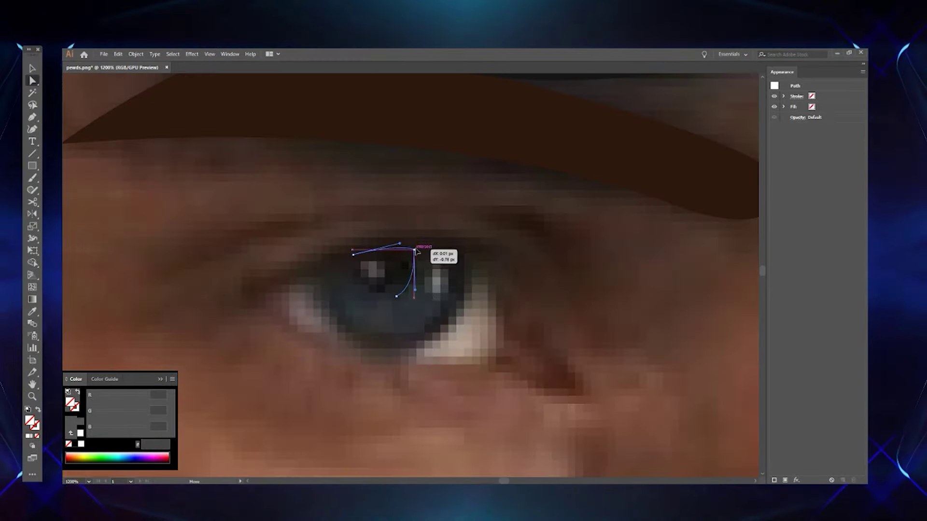
key(ctrl+minus)
key(ctrl+minus)
key(ctrl+minus)
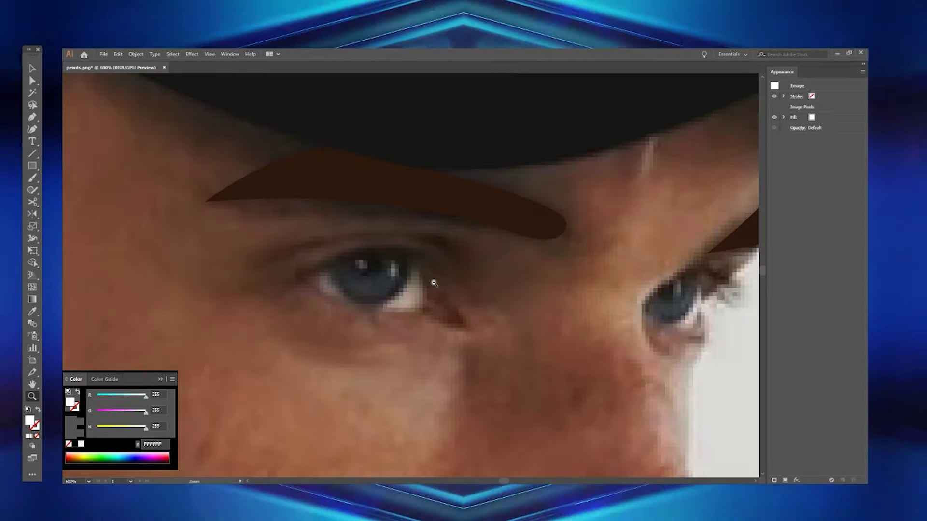
click(219, 368)
key(v)
click(368, 292)
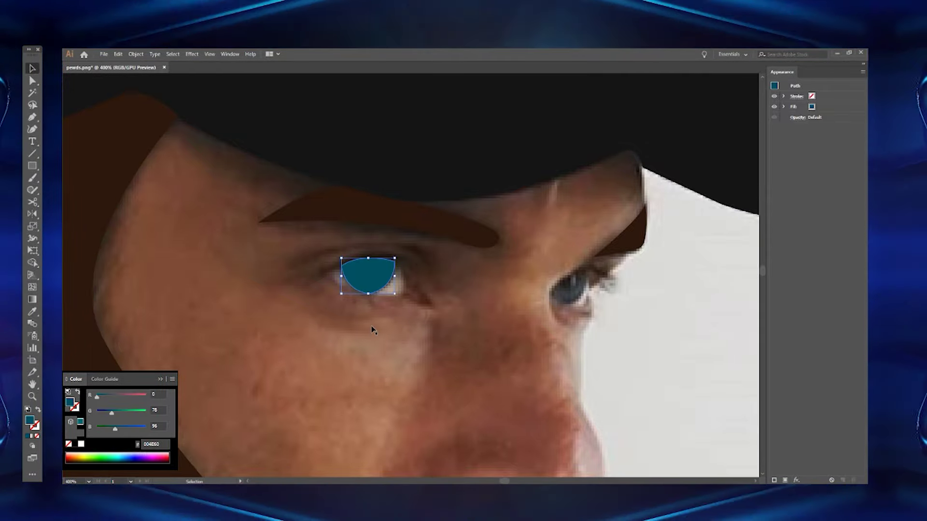
Add the pupil inside the iris and trace the right eye along both eyelids
click(38, 436)
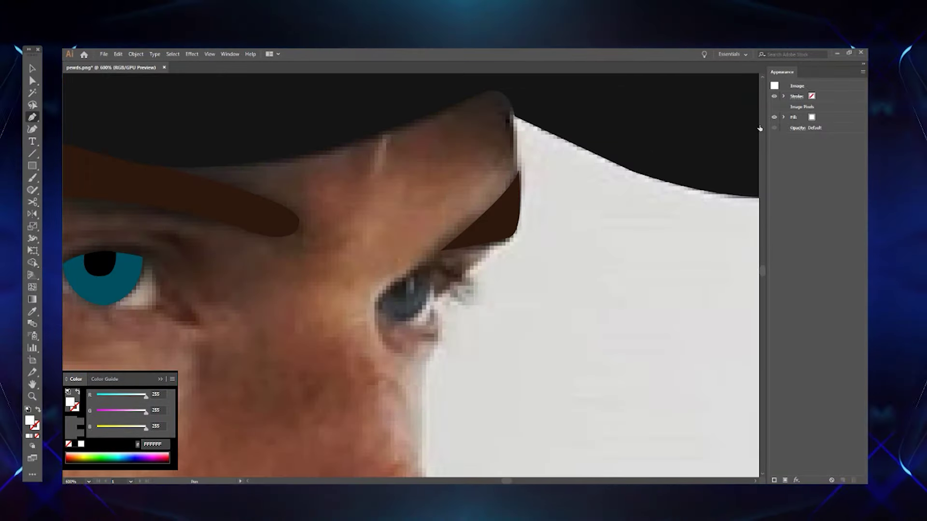
key(v)
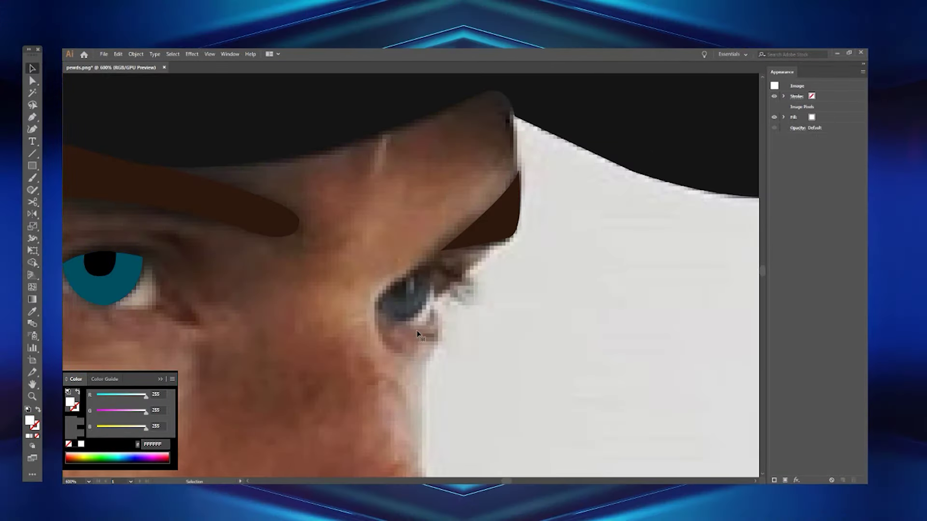
key(p)
click(427, 276)
mouse_move(398, 320)
mouse_down()
mouse_move(362, 322)
mouse_move(363, 312)
mouse_up()
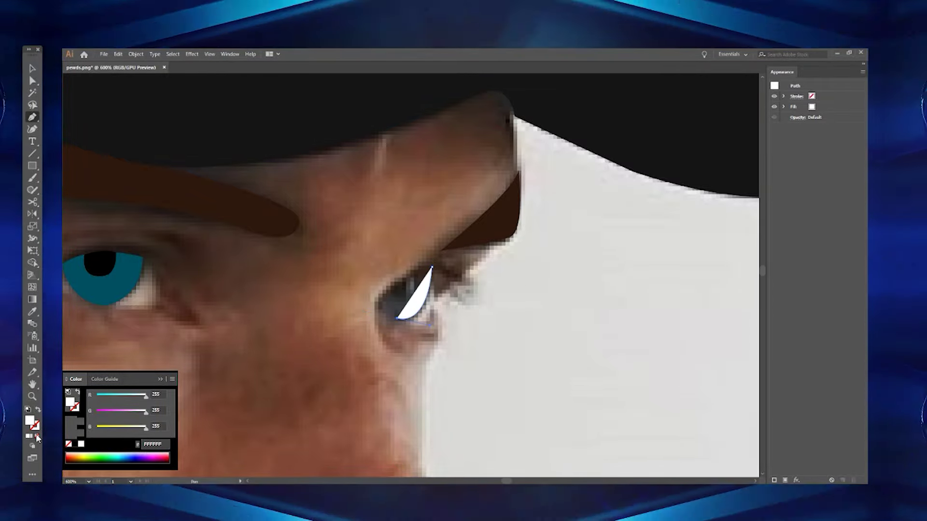
click(37, 438)
click(376, 305)
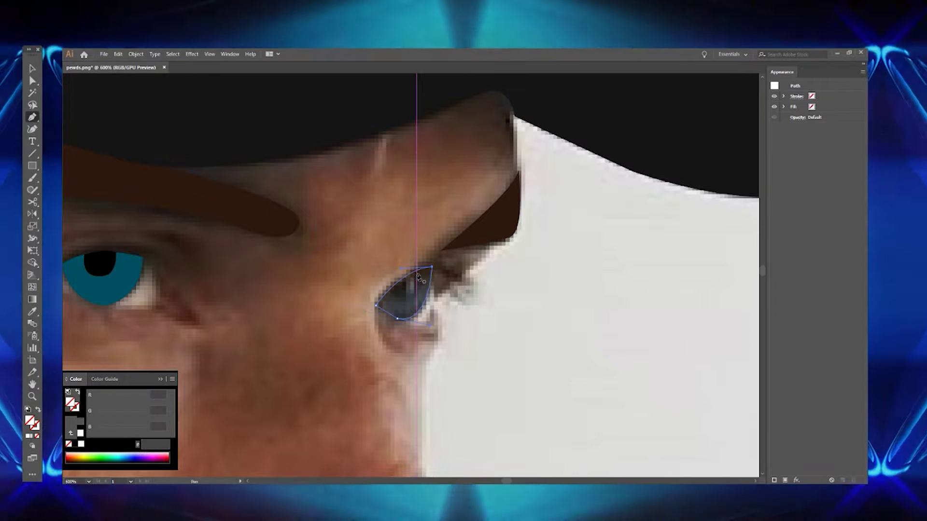
drag(431, 267, 408, 296)
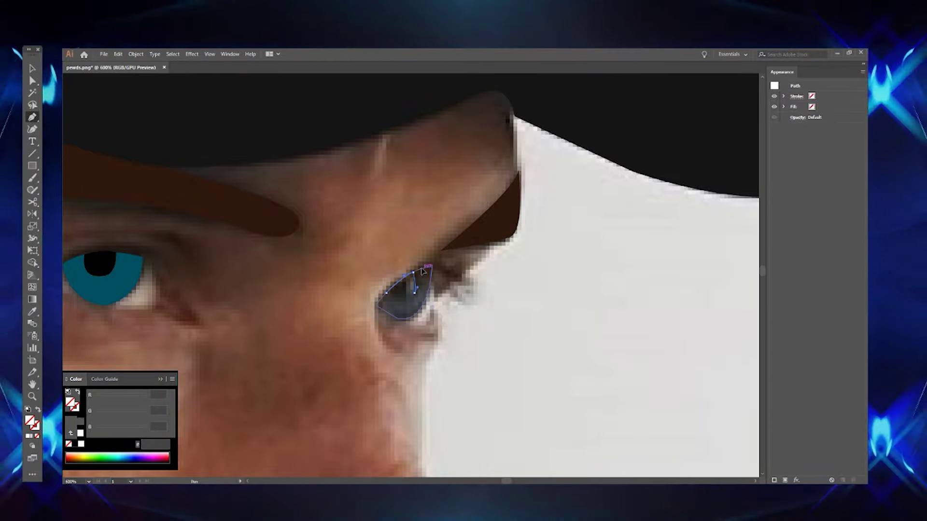
key(v)
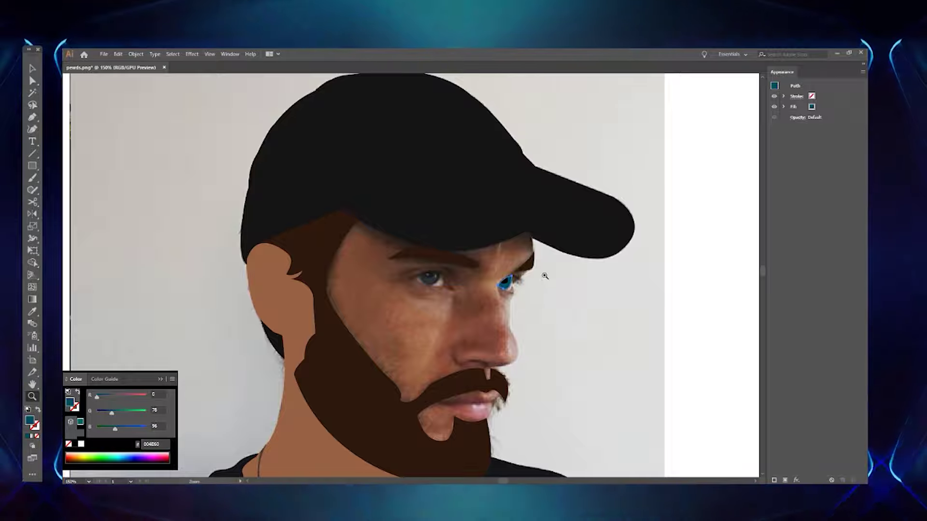
key(v)
click(542, 311)
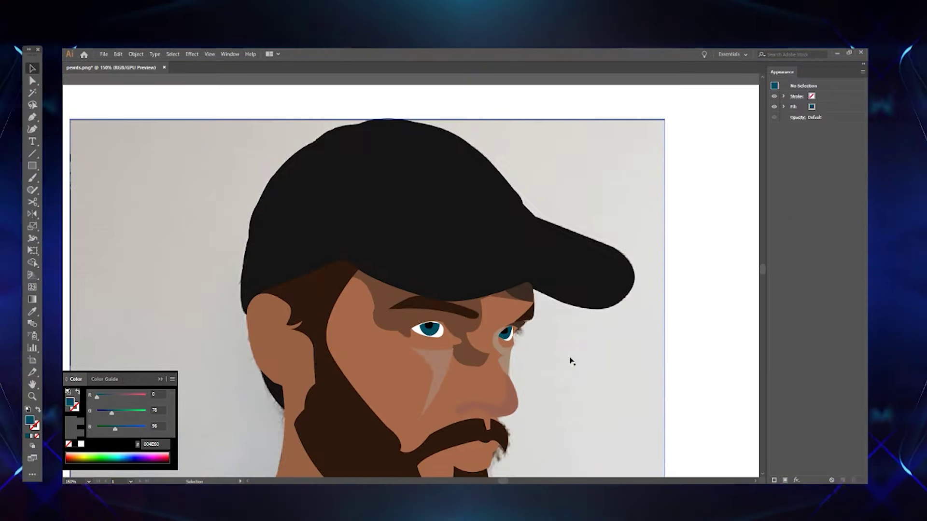
Zoom out to the whole artboard and stretch the dark 15161B shirt shape vertically
key(z)
alt+click(570, 362)
alt+click(570, 362)
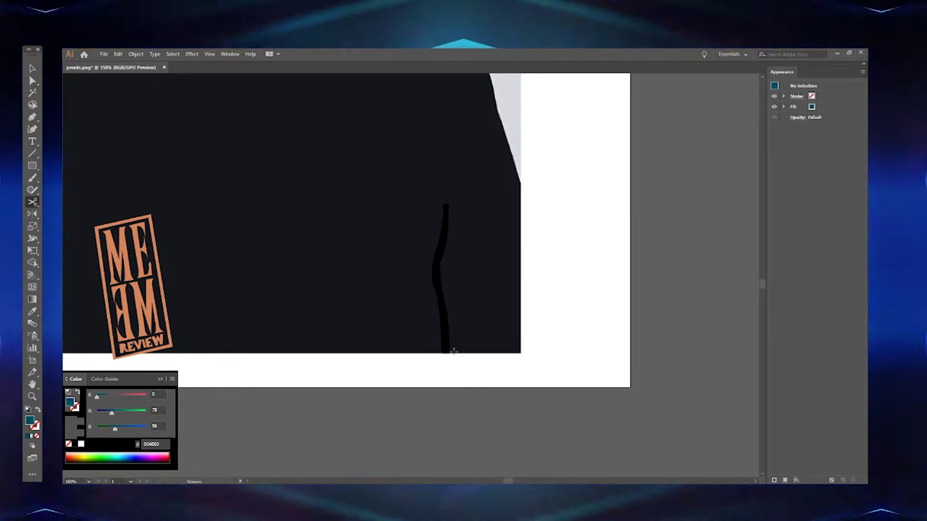
key(v)
drag(445, 356, 223, 367)
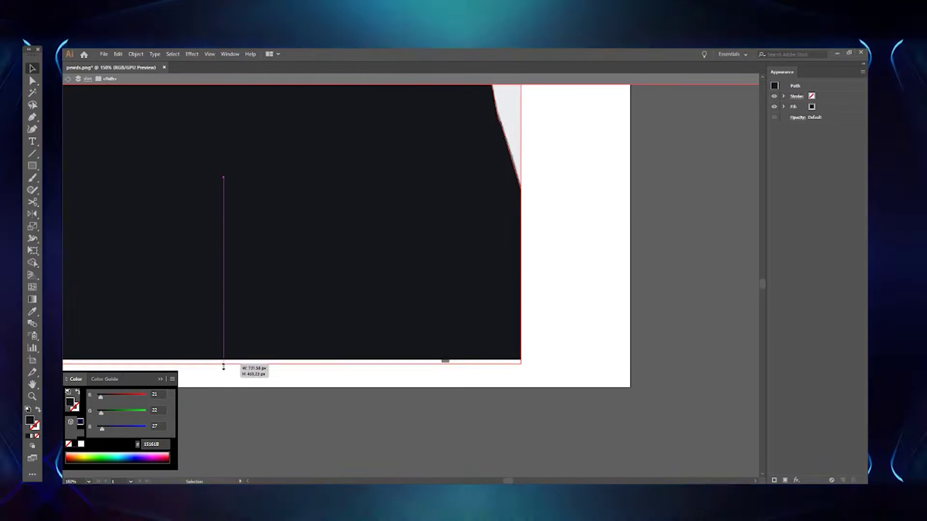